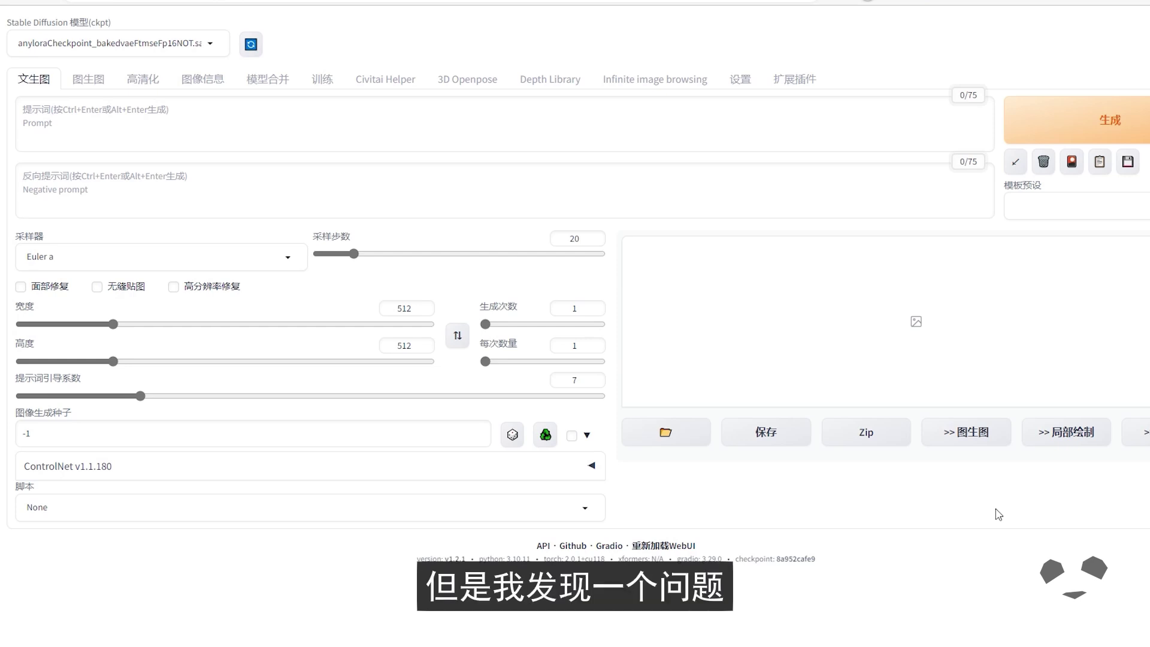
# Set the script for text-to-image generation to X/Y/Z plot
pyautogui.click(249, 508)
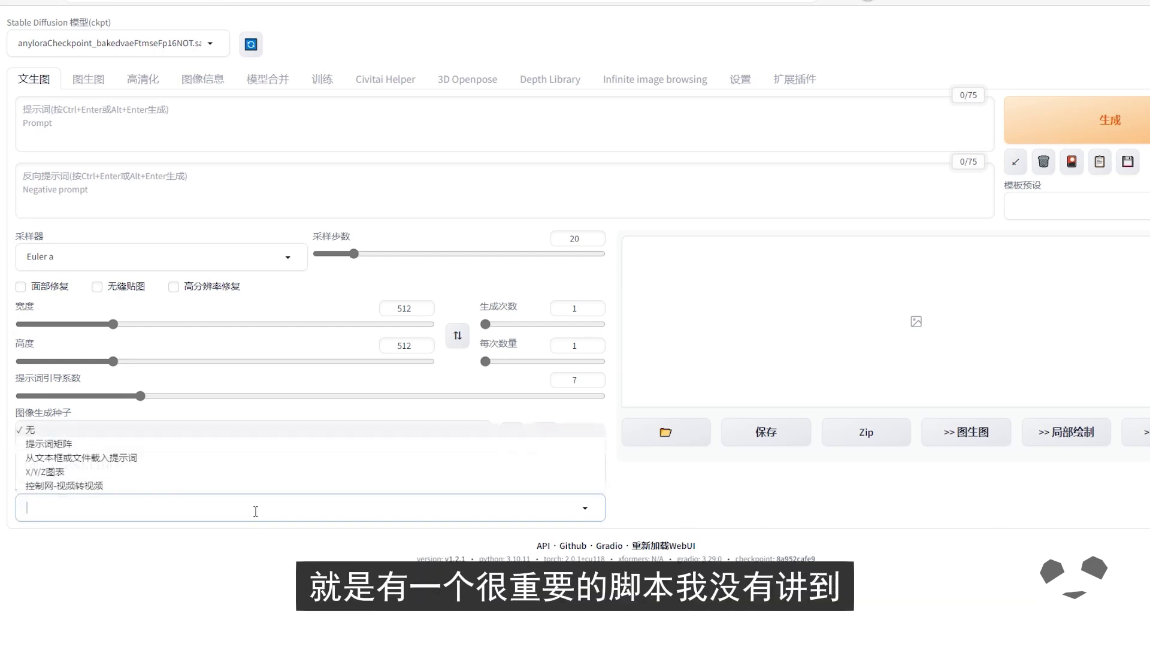
pyautogui.click(59, 521)
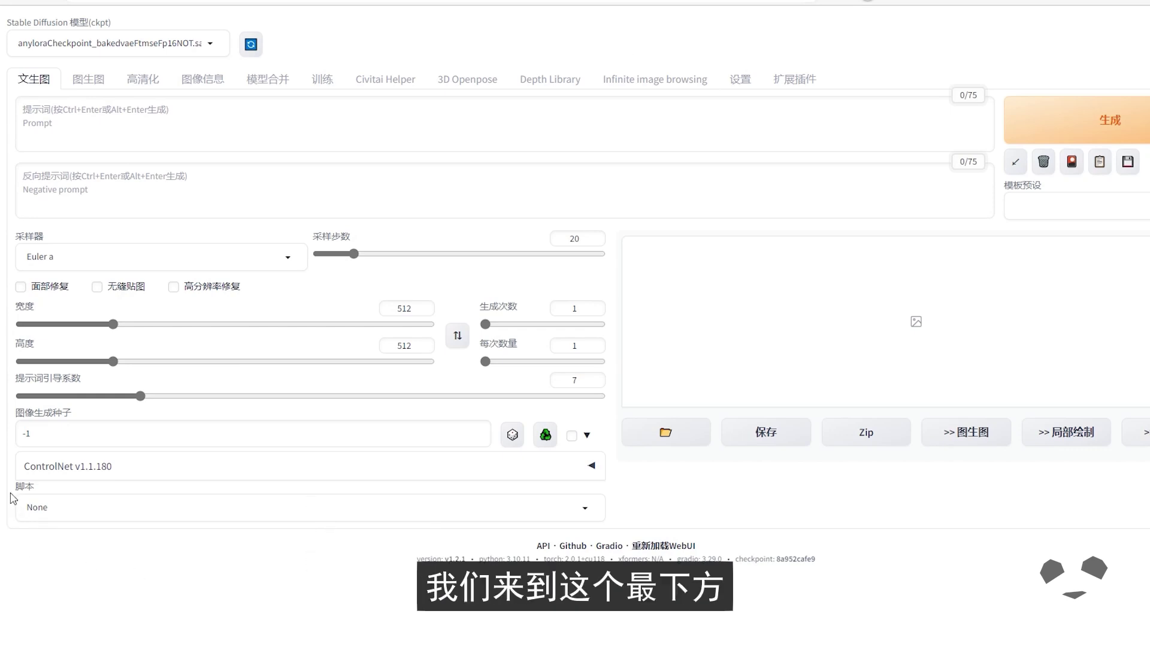
pyautogui.click(103, 506)
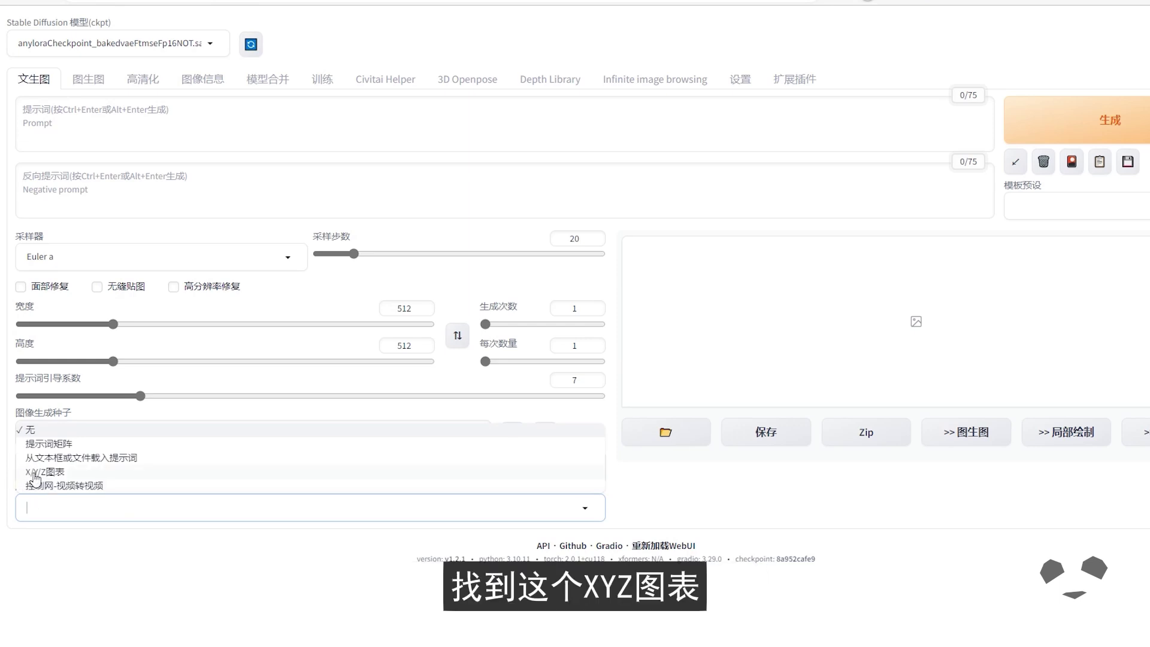
pyautogui.click(72, 473)
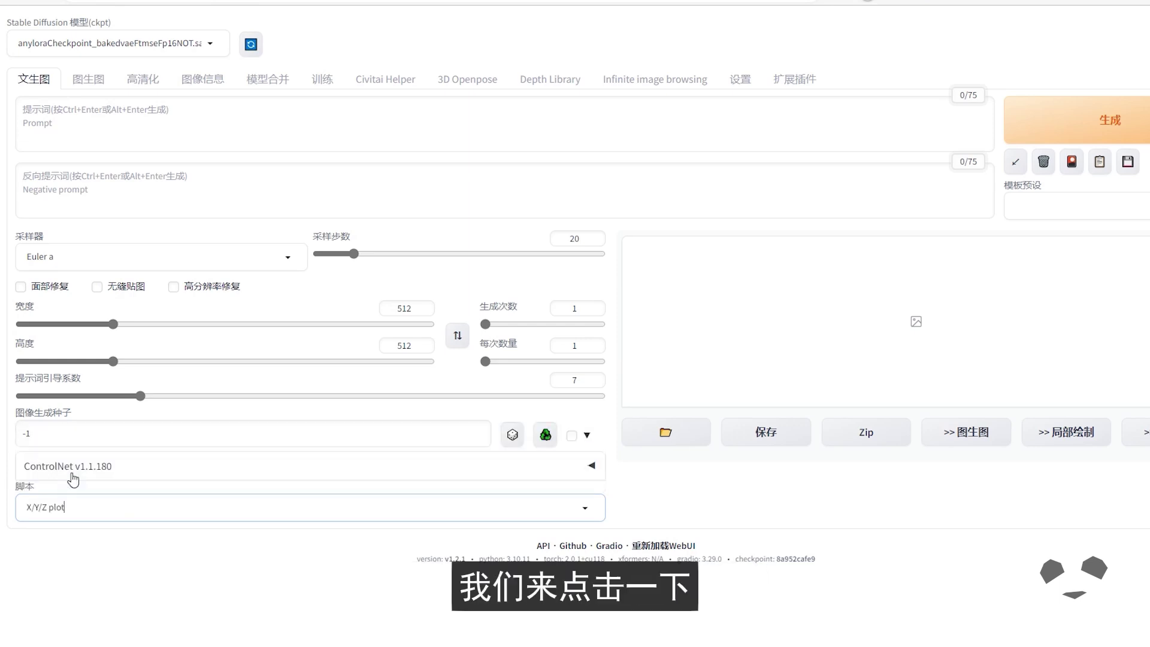
# Look over the X, Y and Z axis type and value fields of the X/Y/Z plot script
pyautogui.scroll(-3, 272, 474)
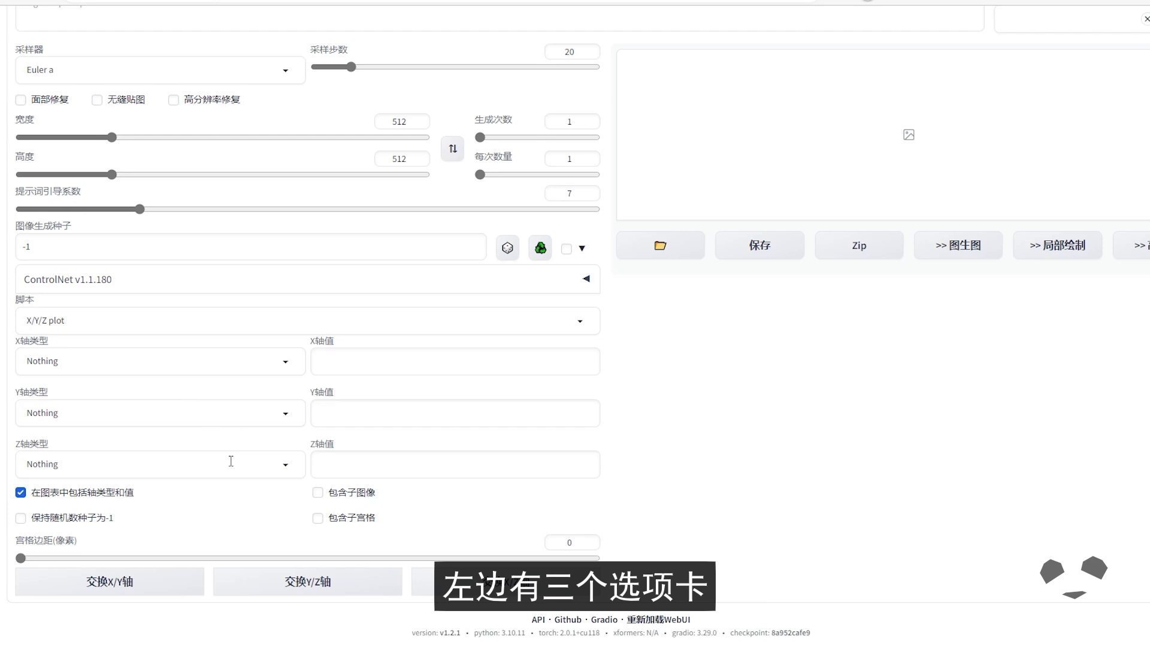
pyautogui.click(385, 469)
pyautogui.press('Tab')
pyautogui.press('Tab')
pyautogui.press('Tab')
pyautogui.press('Tab')
pyautogui.press('Tab')
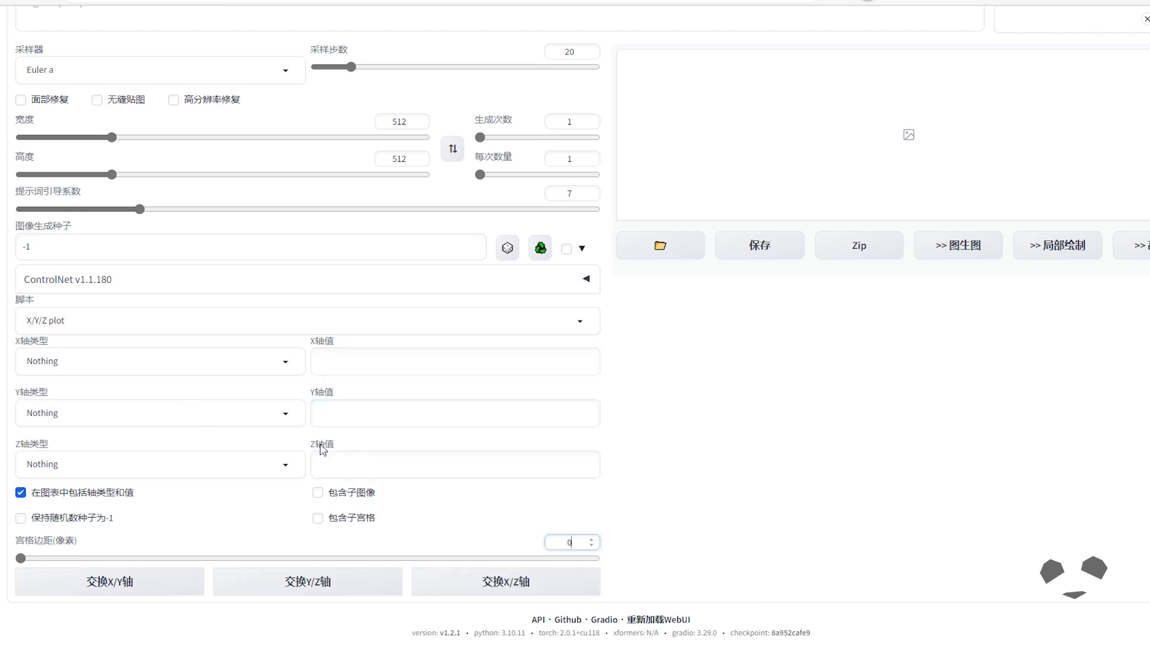
pyautogui.doubleClick(33, 340)
pyautogui.doubleClick(32, 391)
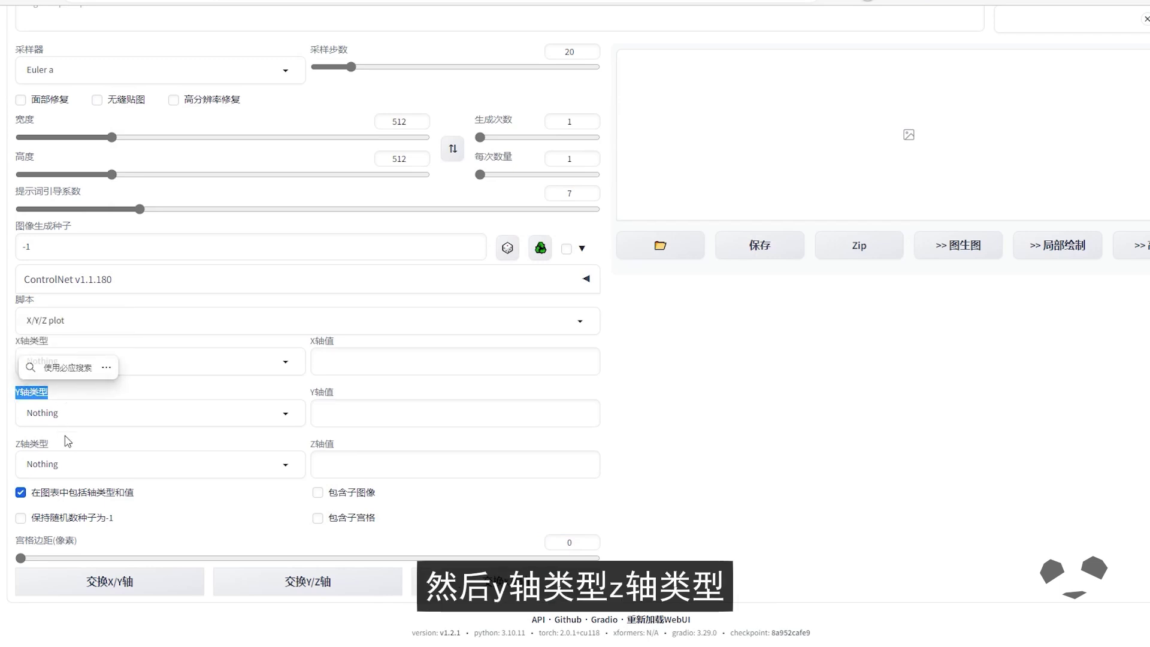
pyautogui.doubleClick(31, 443)
pyautogui.click(672, 390)
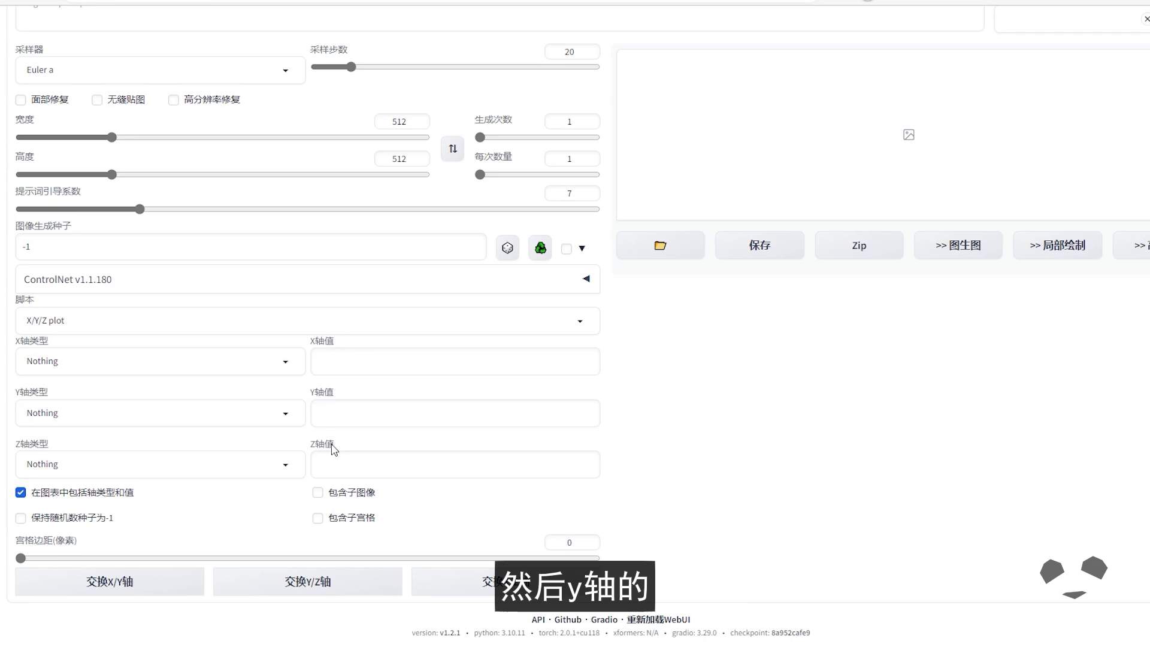
# Examine the options available for the X, Y and Z axis types, leaving all three unchanged
pyautogui.click(71, 362)
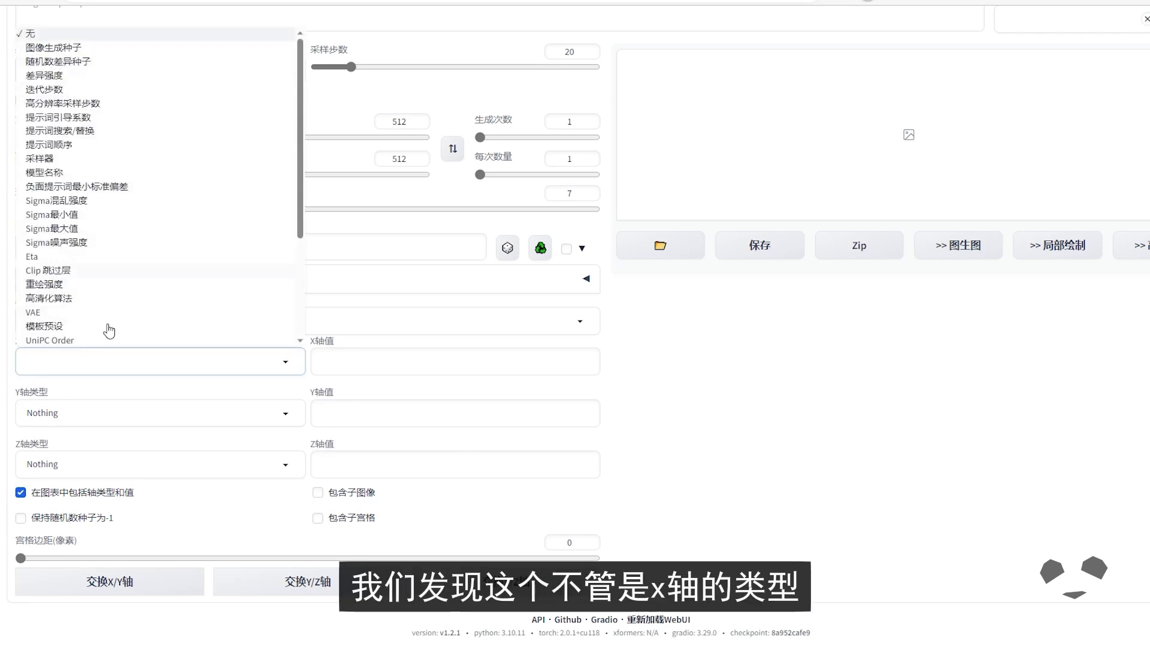
pyautogui.scroll(-5, 93, 258)
pyautogui.click(103, 416)
pyautogui.scroll(-2, 147, 179)
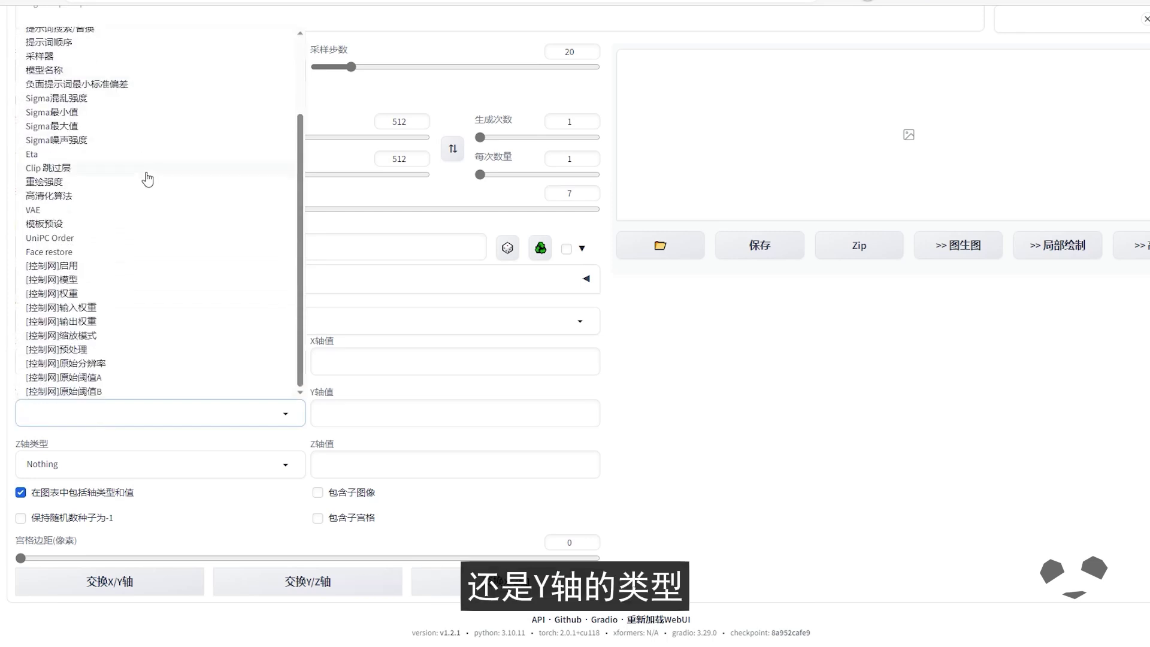
pyautogui.click(136, 472)
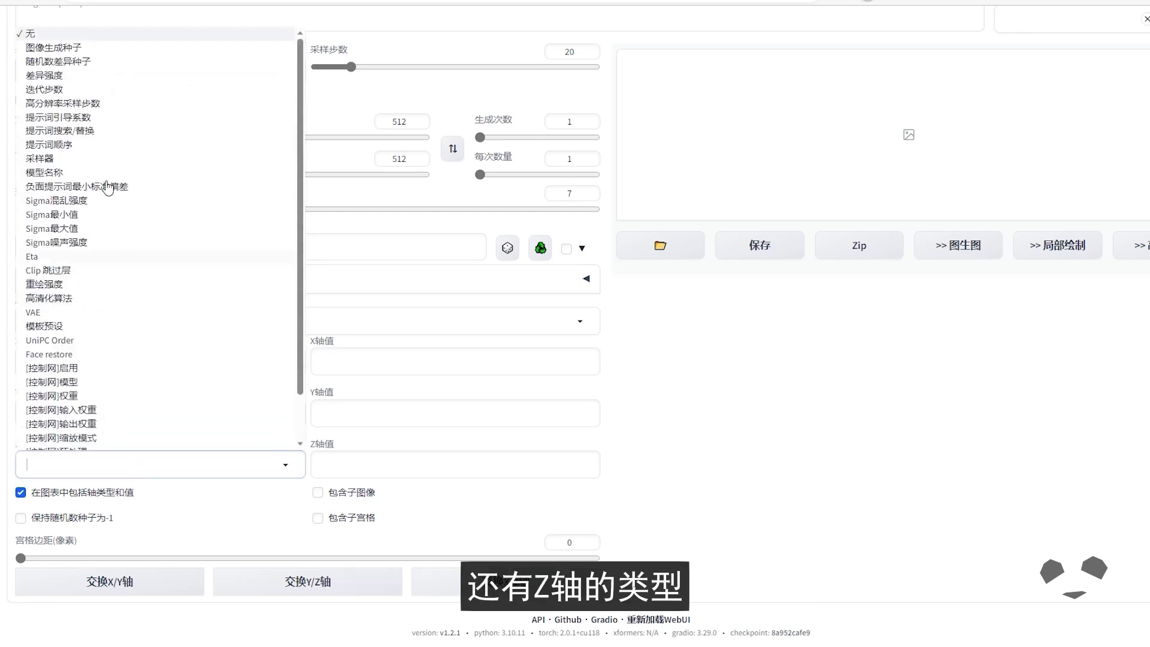
pyautogui.click(560, 442)
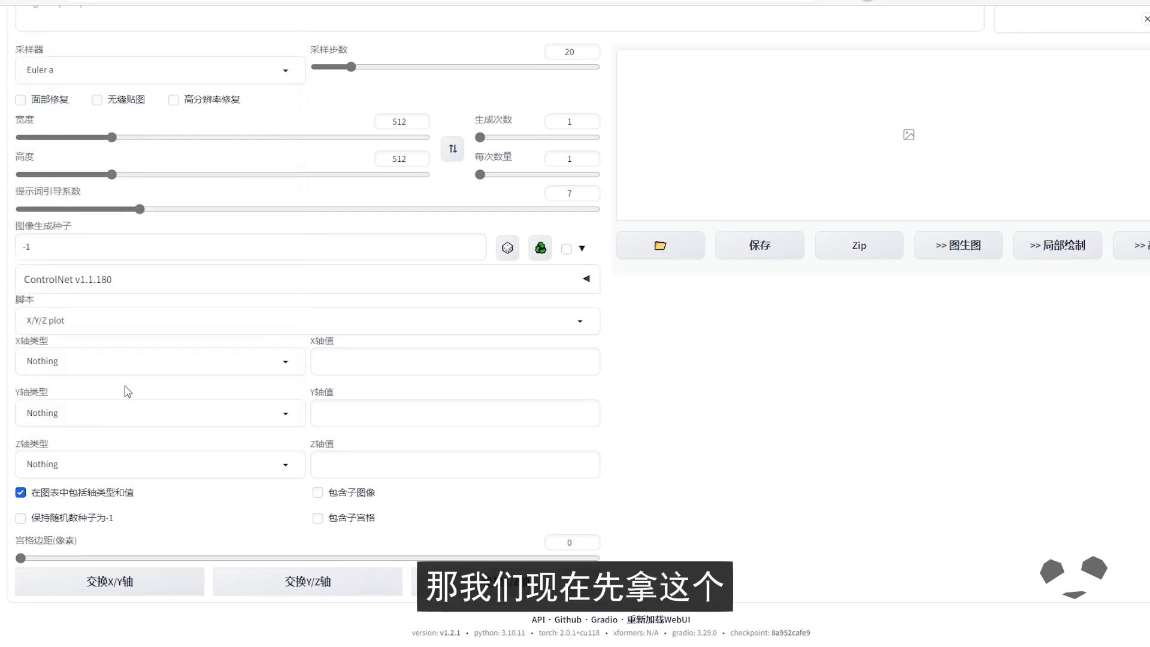
# Set the X axis type to Seed (图像生成种子)
pyautogui.click(118, 371)
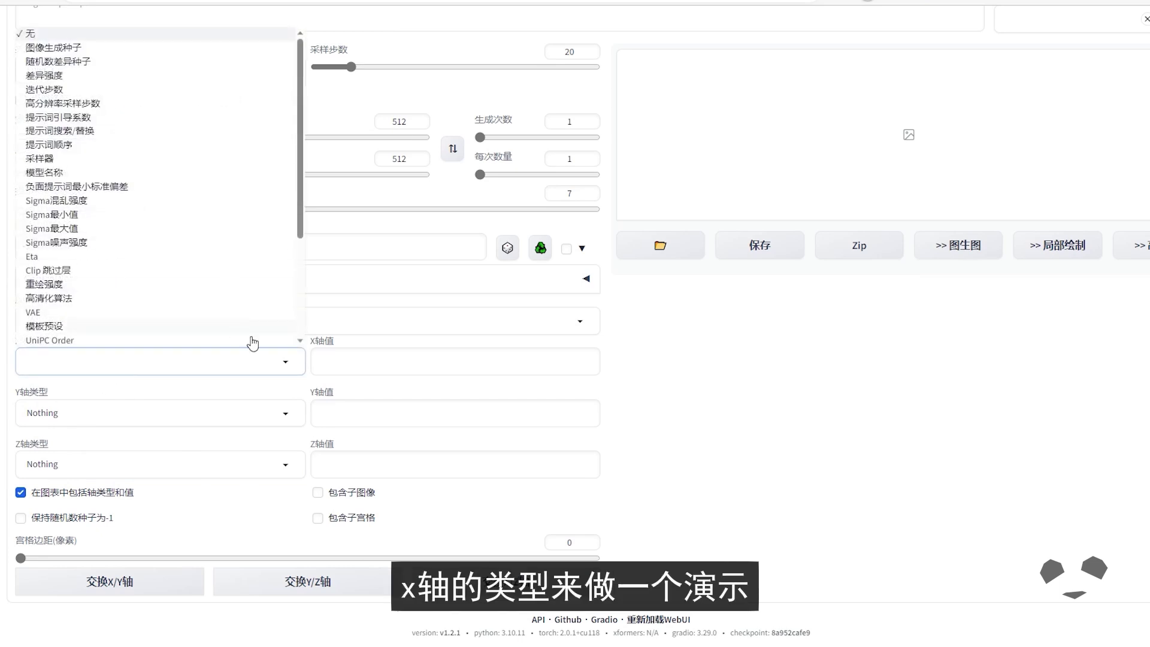
pyautogui.click(734, 427)
pyautogui.click(276, 366)
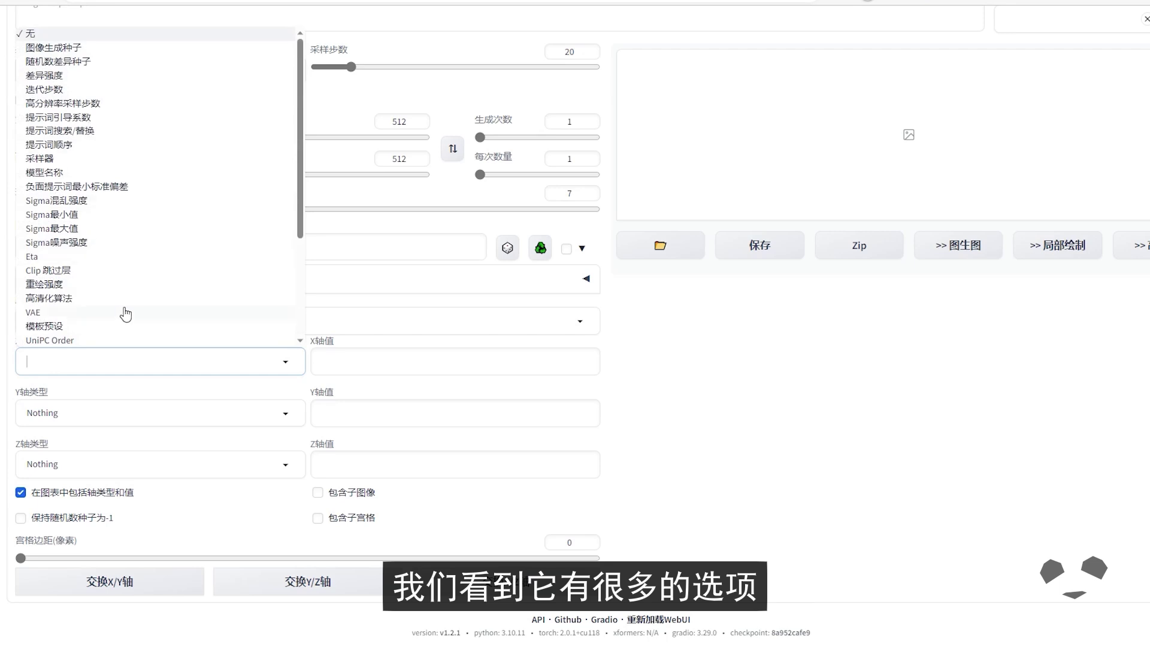
pyautogui.scroll(3, 87, 186)
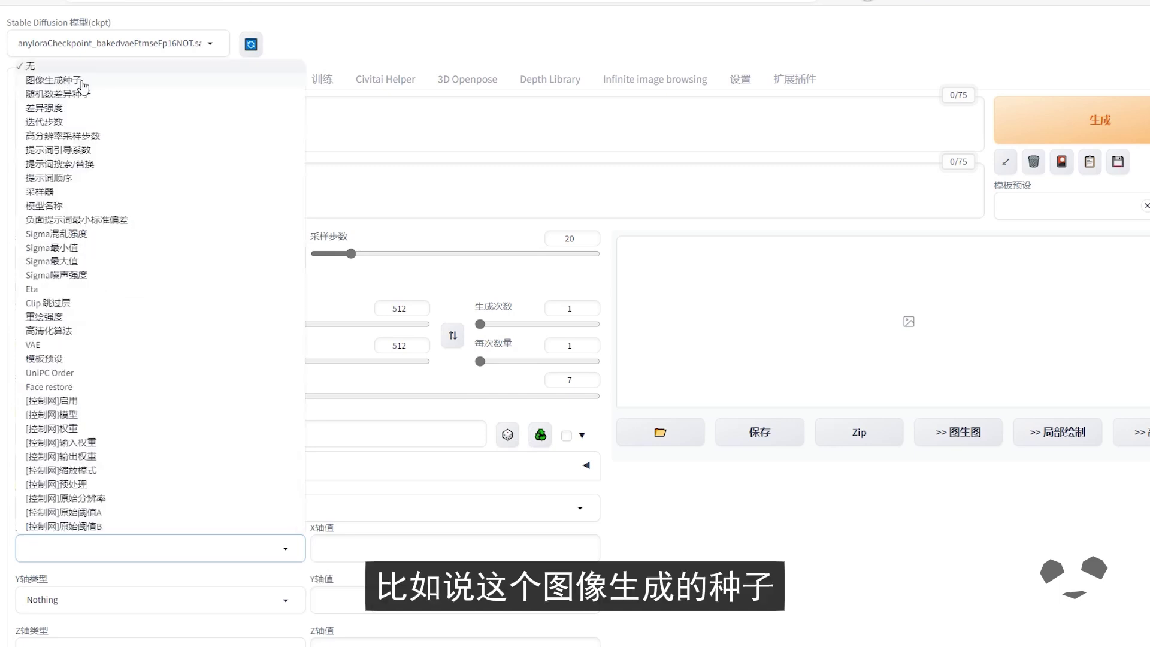
pyautogui.click(82, 83)
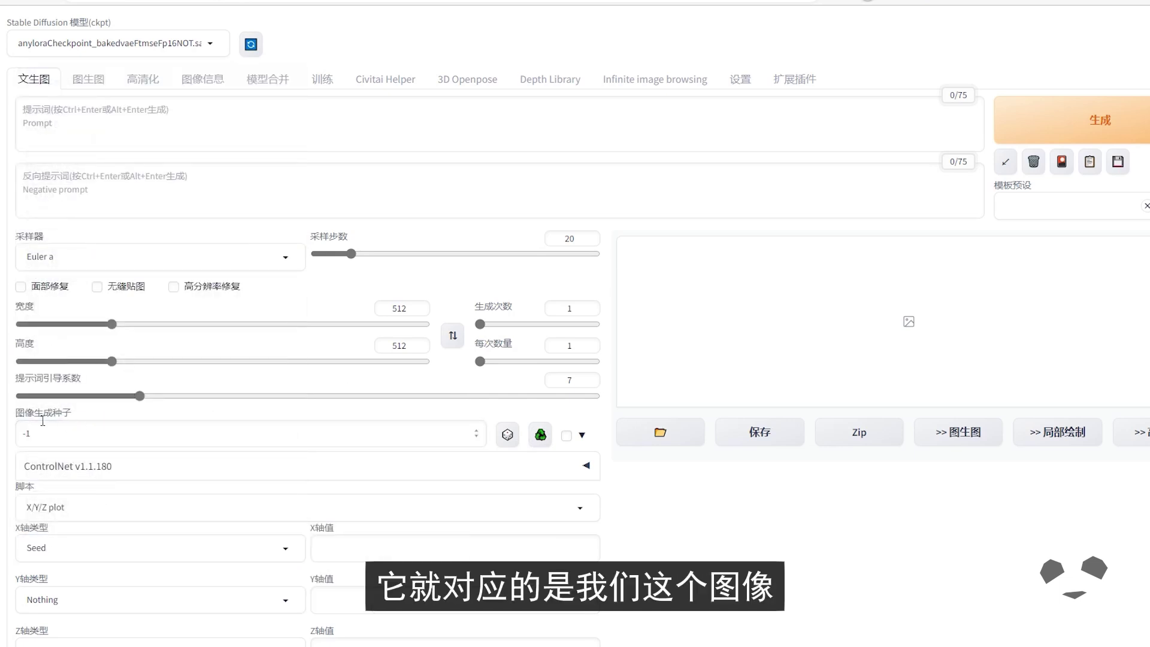
# Set the X axis type to Sampler (采样器)
pyautogui.click(139, 564)
pyautogui.click(146, 310)
pyautogui.moveTo(63, 236); pyautogui.dragTo(16, 236)
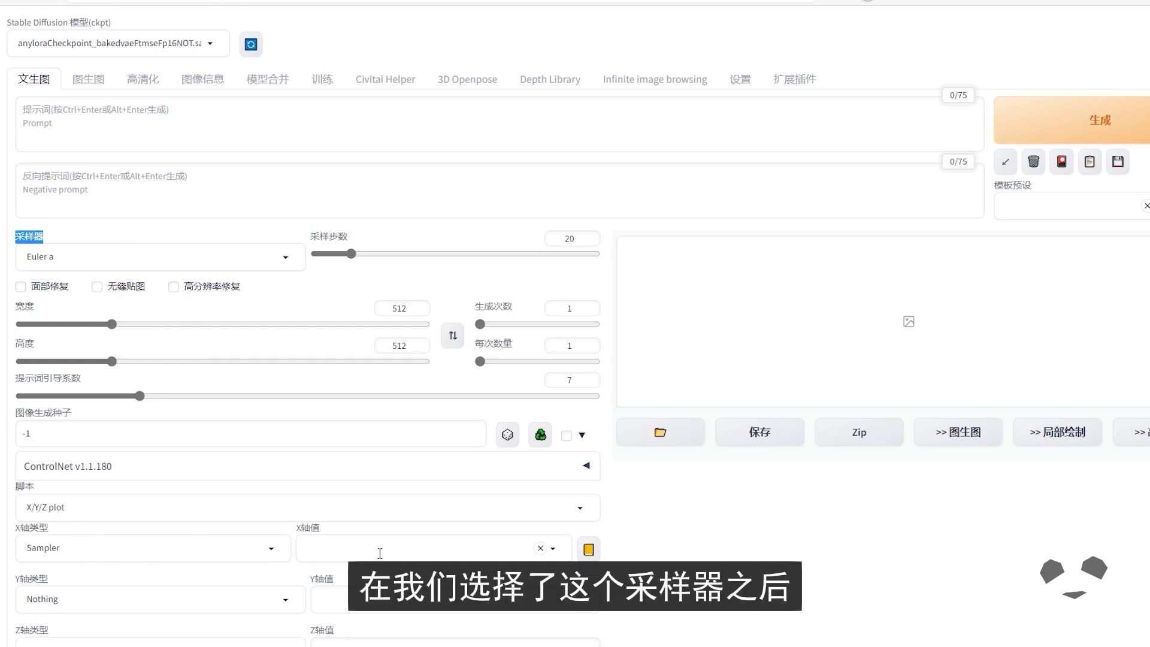
# Compare the samplers offered as X axis values with those in the main sampler list
pyautogui.click(317, 546)
pyautogui.click(393, 554)
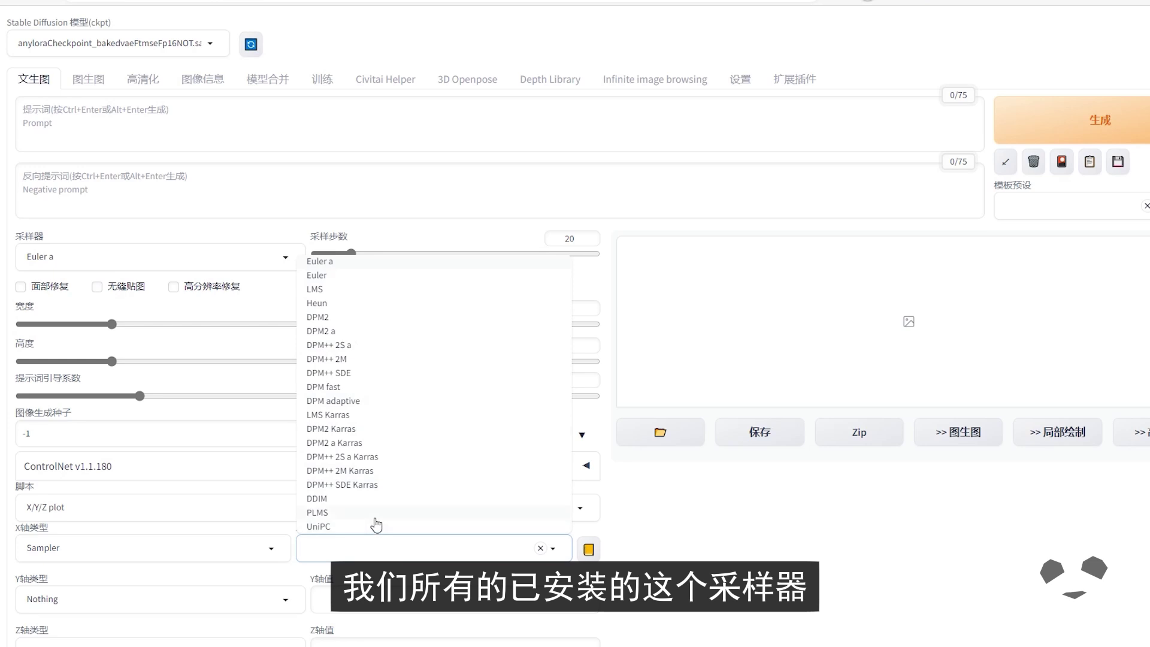
pyautogui.click(132, 255)
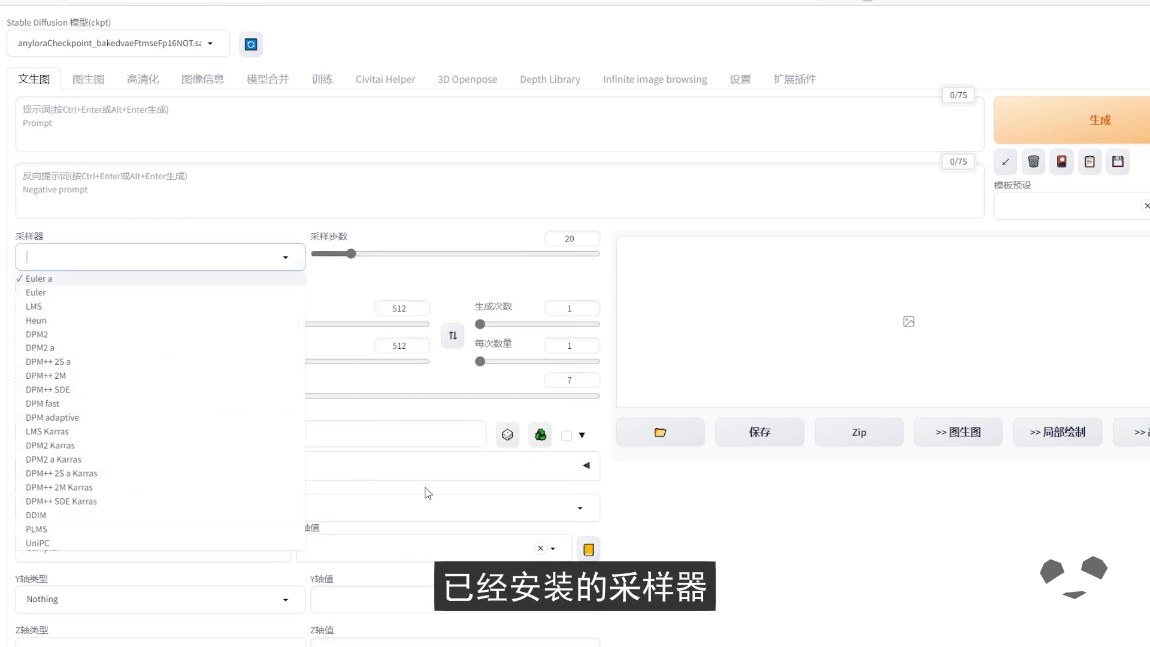
pyautogui.click(367, 485)
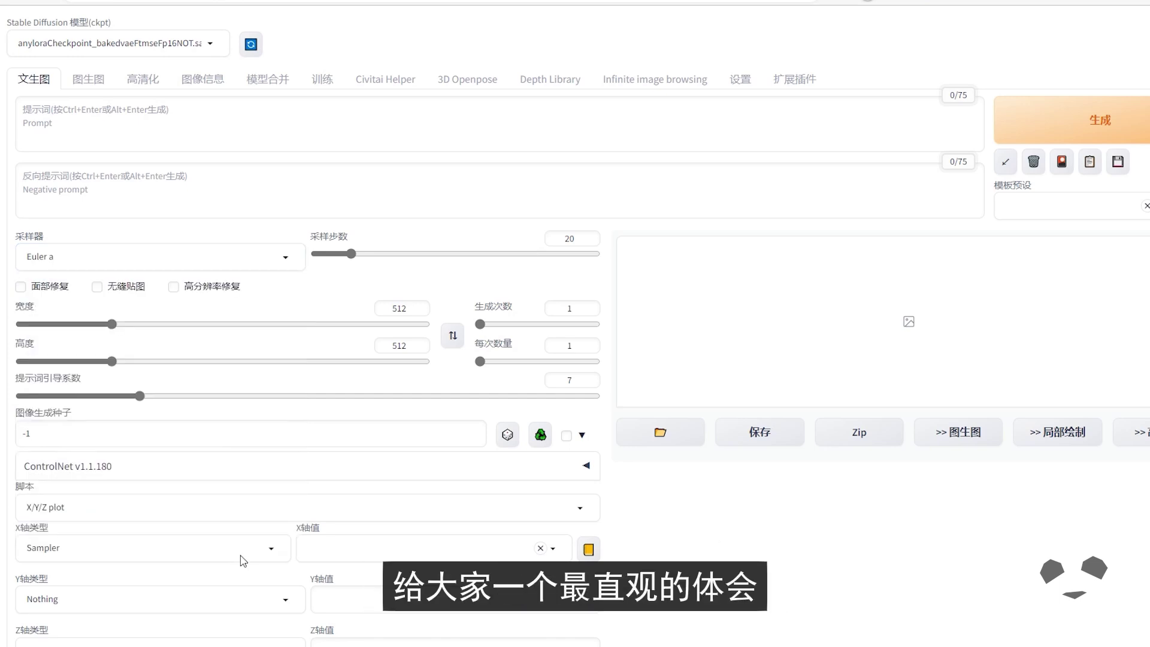
# Enter the prompt "a girl" and a negative prompt starting "(nude:1.2), (exposed:1.7), naked,(((simple background))),monochrome ,lowres, bad anatomy, bad hands"
pyautogui.click(76, 109)
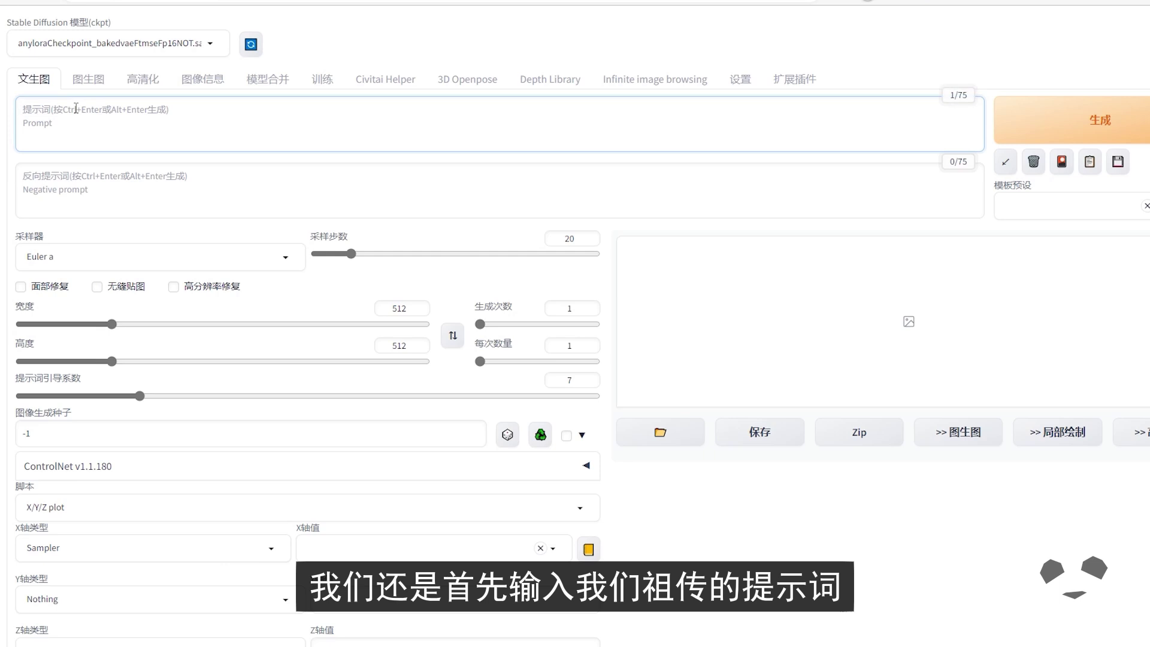
pyautogui.write('a girl')
pyautogui.press('Tab')
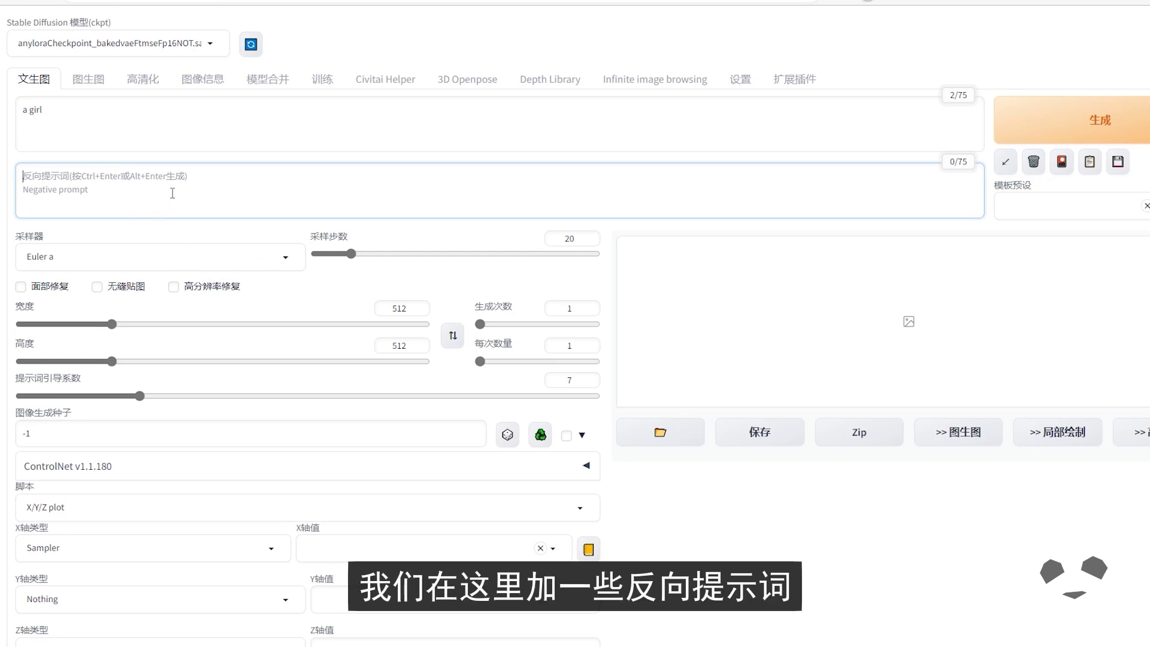
pyautogui.write('(nude:1.2), (exposed:1.7), naked,(((simple background))),monochrome ,lowres, bad anatomy, bad hands, text, error, missing fingers, extra digit, fewer digits, cropped, worst quality, low quality, normal quality, jpeg artifacts, signature, watermark, username, blurry, lowres, bad anatomy, bad hands, text, error, extra digit, fewer digits, cropped, worst quality, low quality, normal quality, jpeg artifacts, signature, watermark, username, blurry, ugly,pregnant,vore,duplicate,morbid,mut ilated,trannsexual, hermaphrodite,long neck,mutated hands,poorly drawn hands,poorly drawn face,mutation,deformed,blurry,bad anatomy,bad proportions,malformed limbs,extra limbs,cloned face,disfigured,gross proportions, (((missing arms))),(((missing legs))), (((extra arms))),(((extra legs))),pubic hair, plump,bad legs,error legs,username,blurry,bad feet')
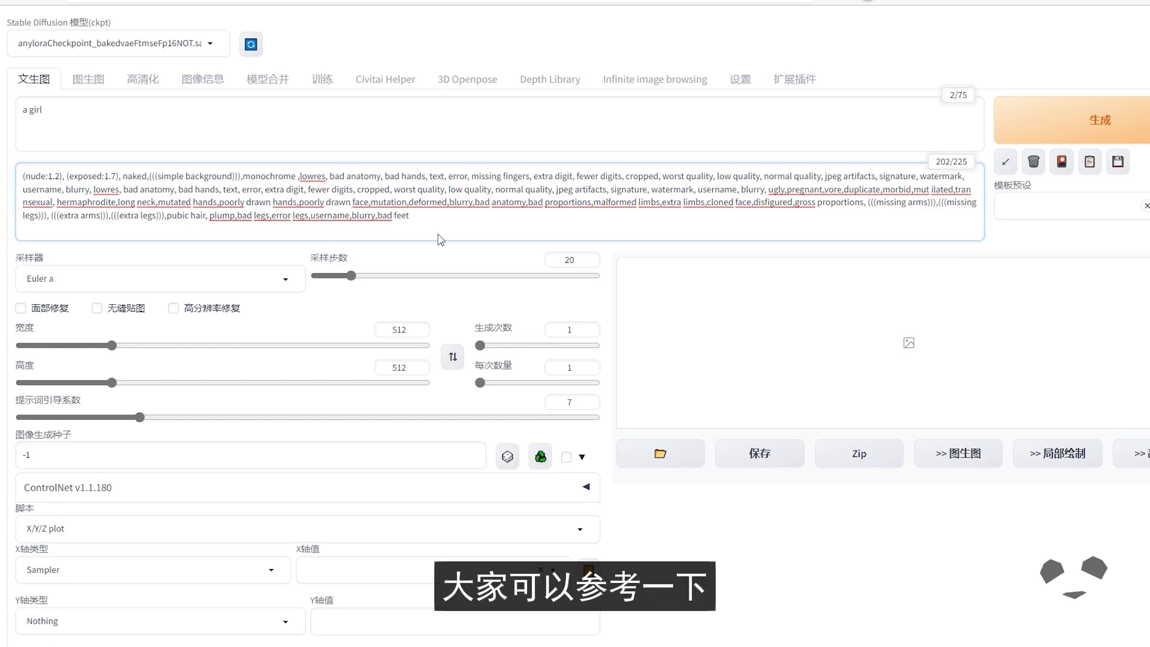
pyautogui.press('BackSpace')
# Keep Sampler as the X axis type and add Euler a, DPM2 Karras, DPM++ SDE Karras and UniPC as its values
pyautogui.scroll(-3, 439, 233)
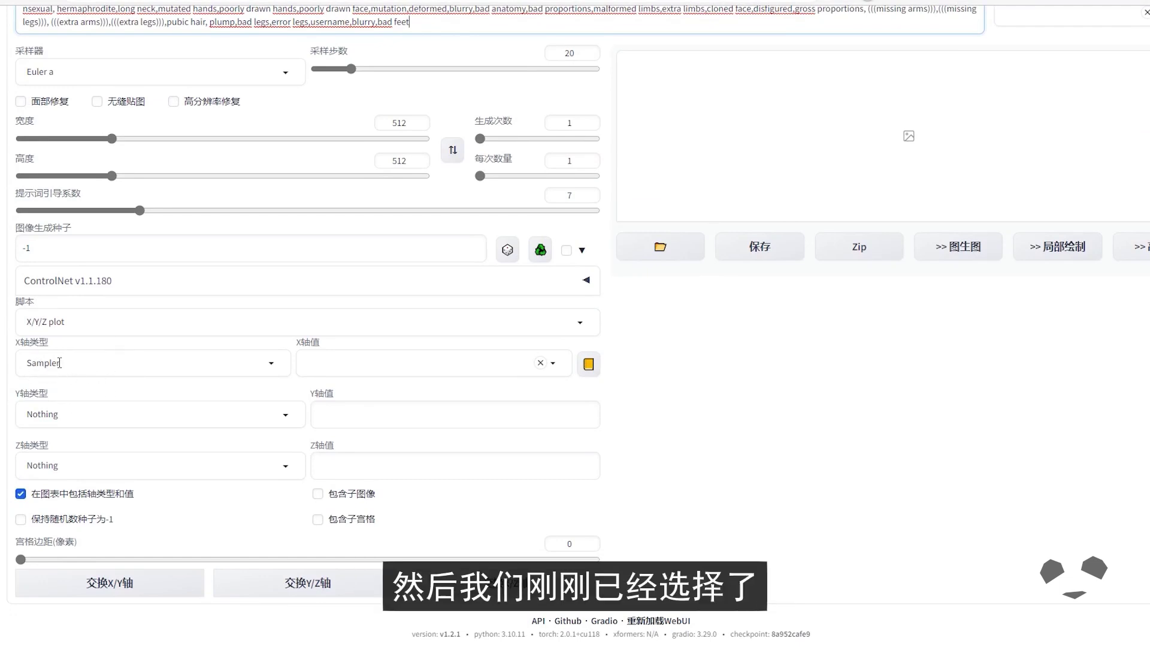
pyautogui.click(60, 362)
pyautogui.click(50, 53)
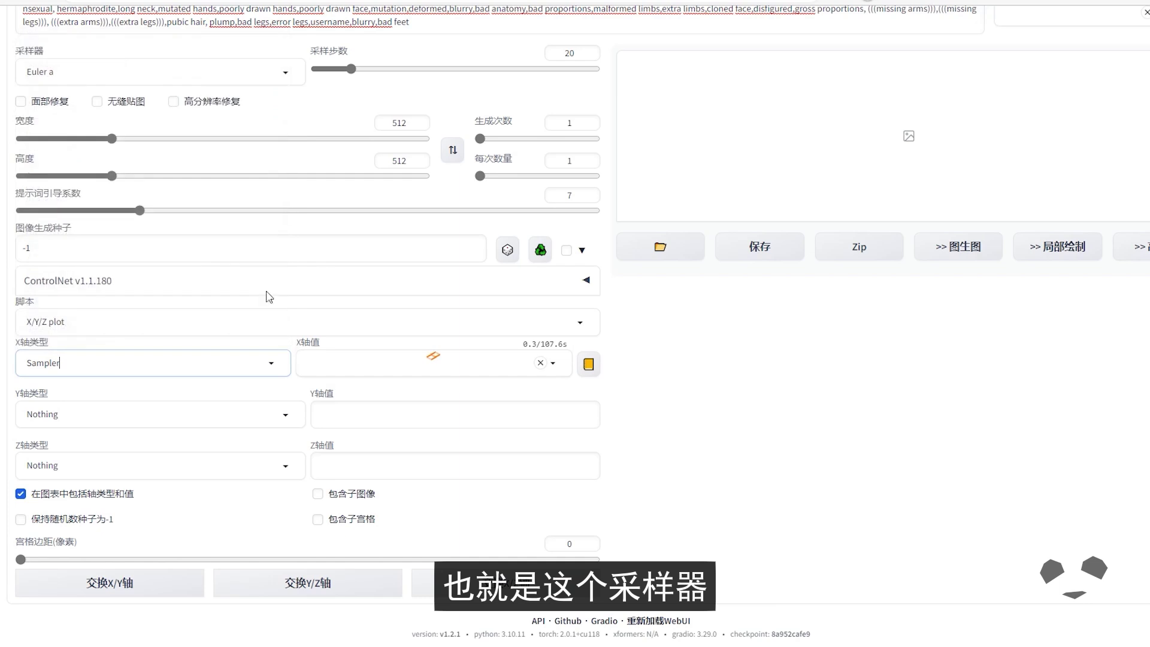
pyautogui.click(358, 367)
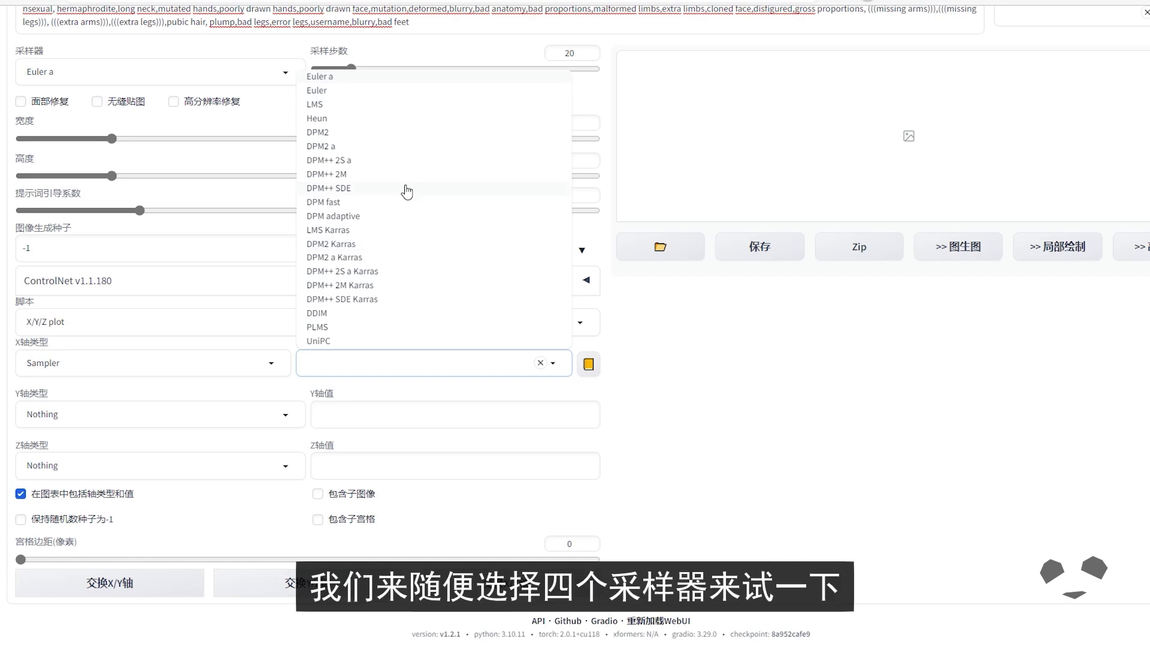
pyautogui.click(342, 80)
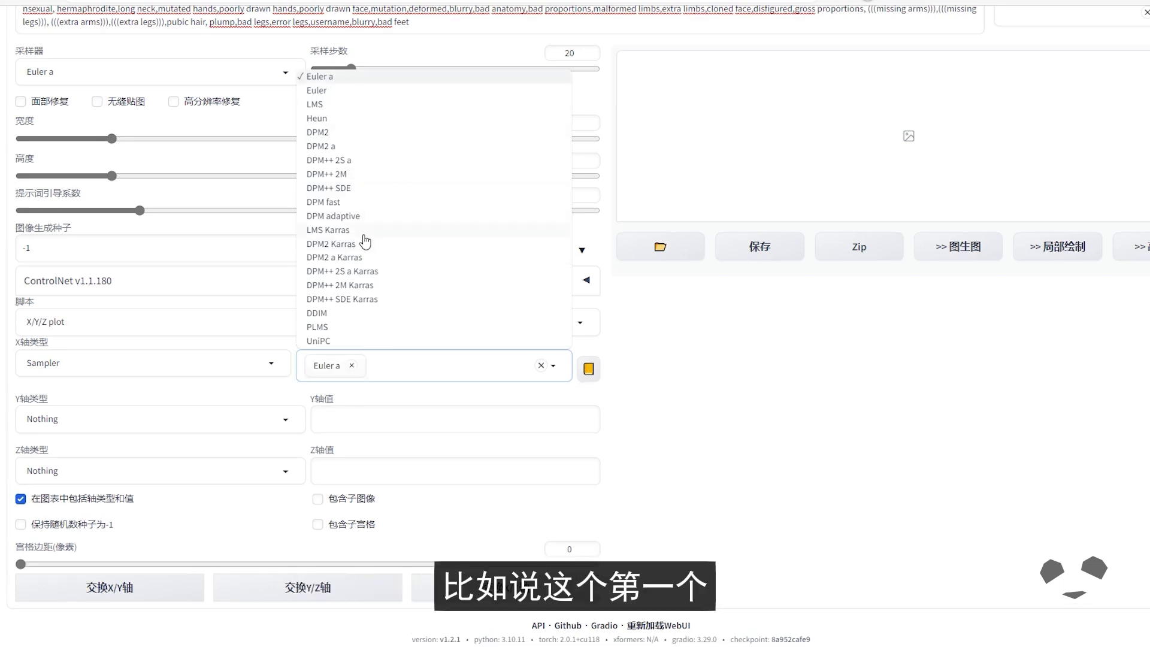
pyautogui.click(333, 246)
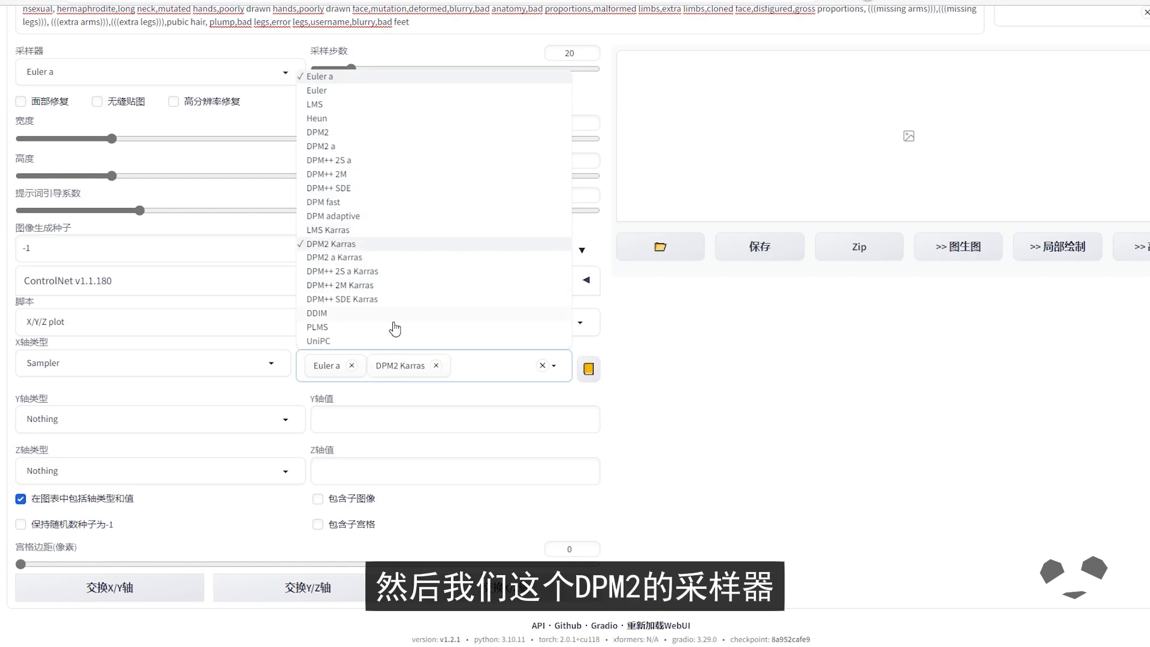
pyautogui.click(364, 300)
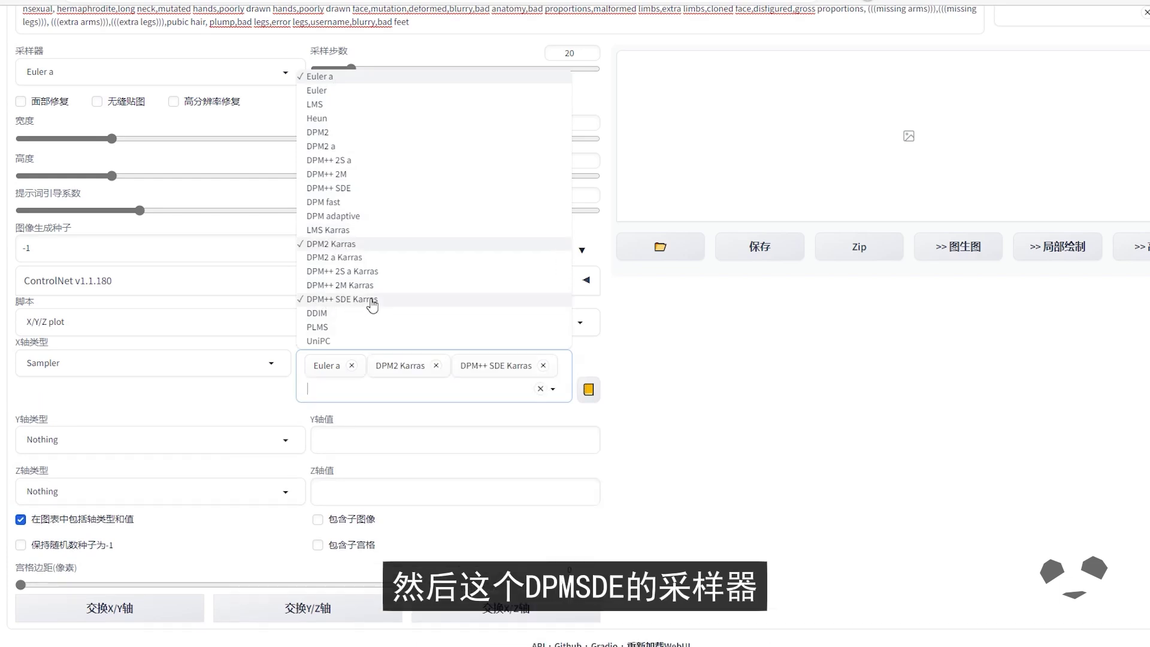
pyautogui.click(323, 341)
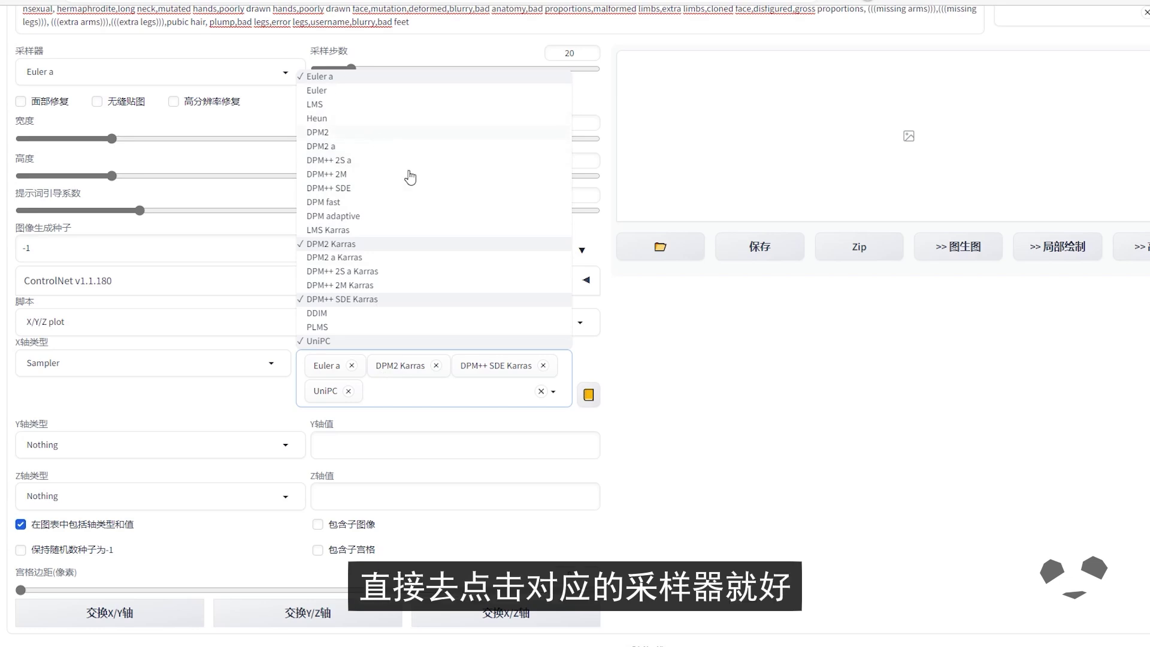
pyautogui.click(327, 396)
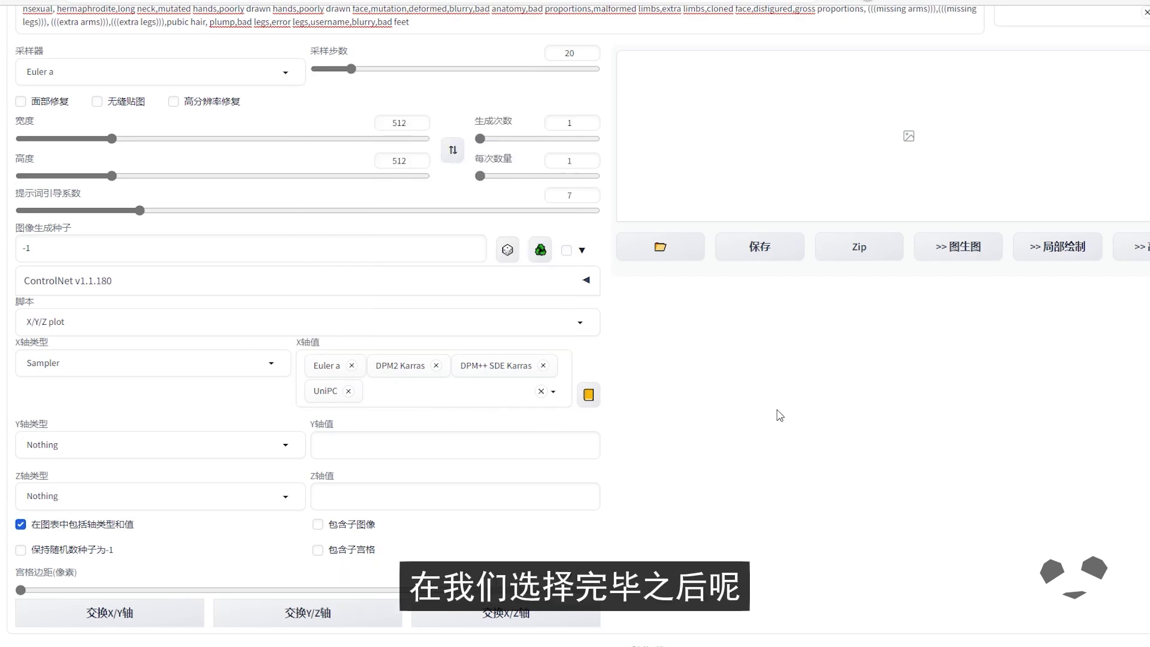
# Generate the sampler comparison grid, checking the X/Y/Z plot's progress in the server console before returning to the web UI
pyautogui.scroll(1, 778, 415)
pyautogui.scroll(3, 779, 450)
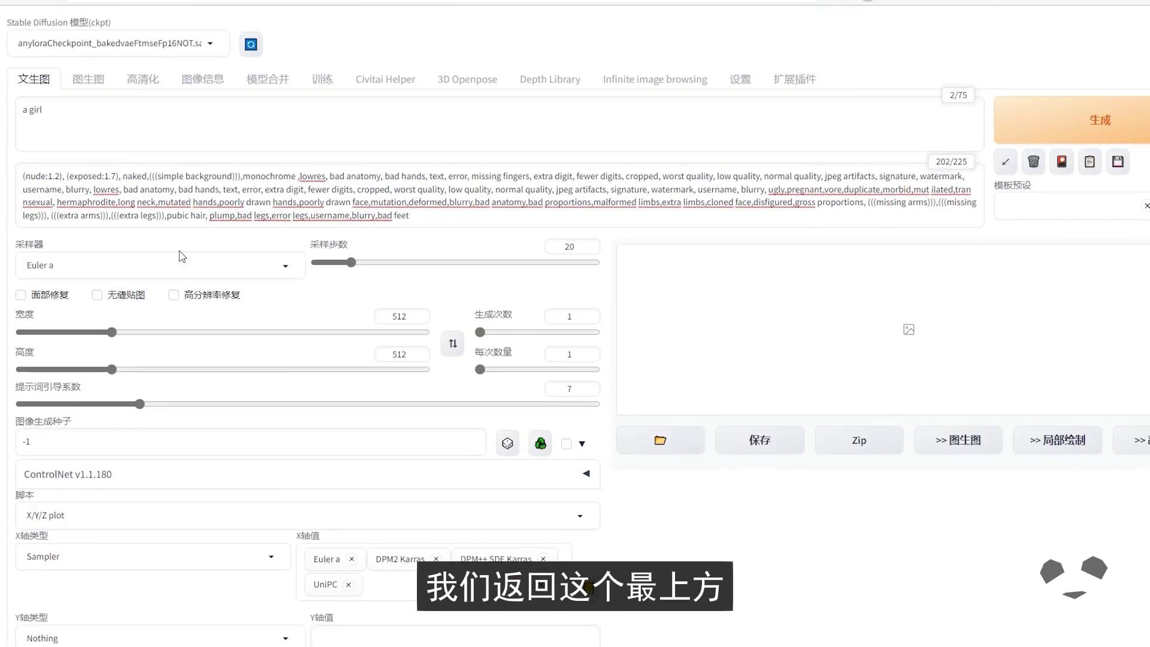
pyautogui.click(1092, 126)
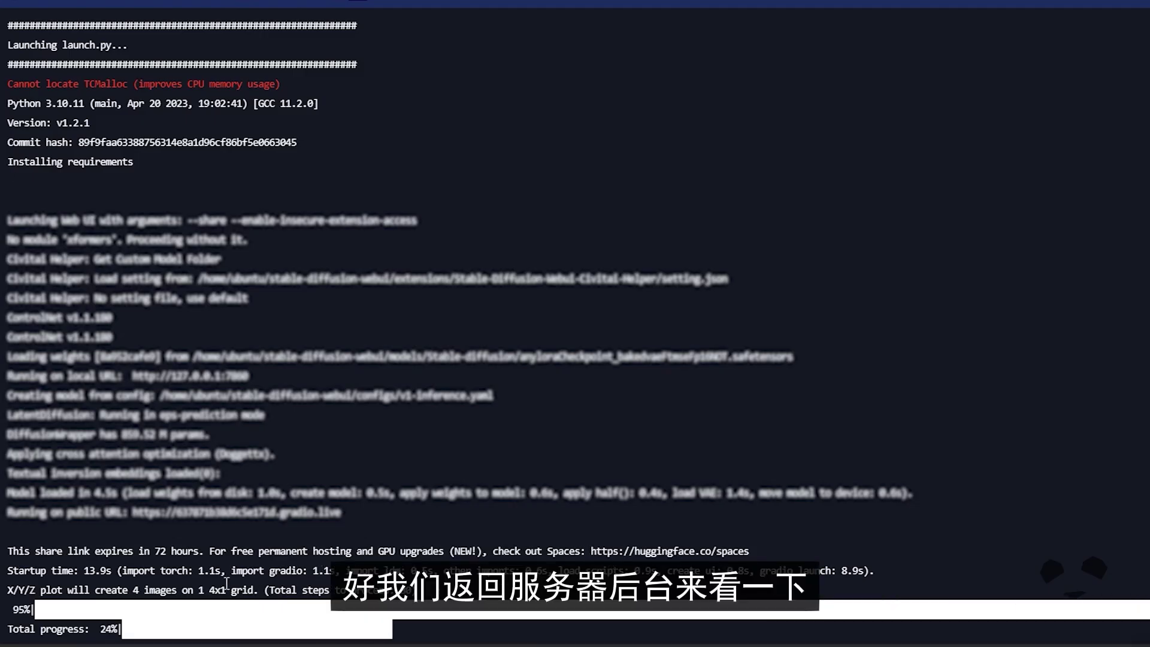
pyautogui.moveTo(9, 551); pyautogui.dragTo(182, 551)
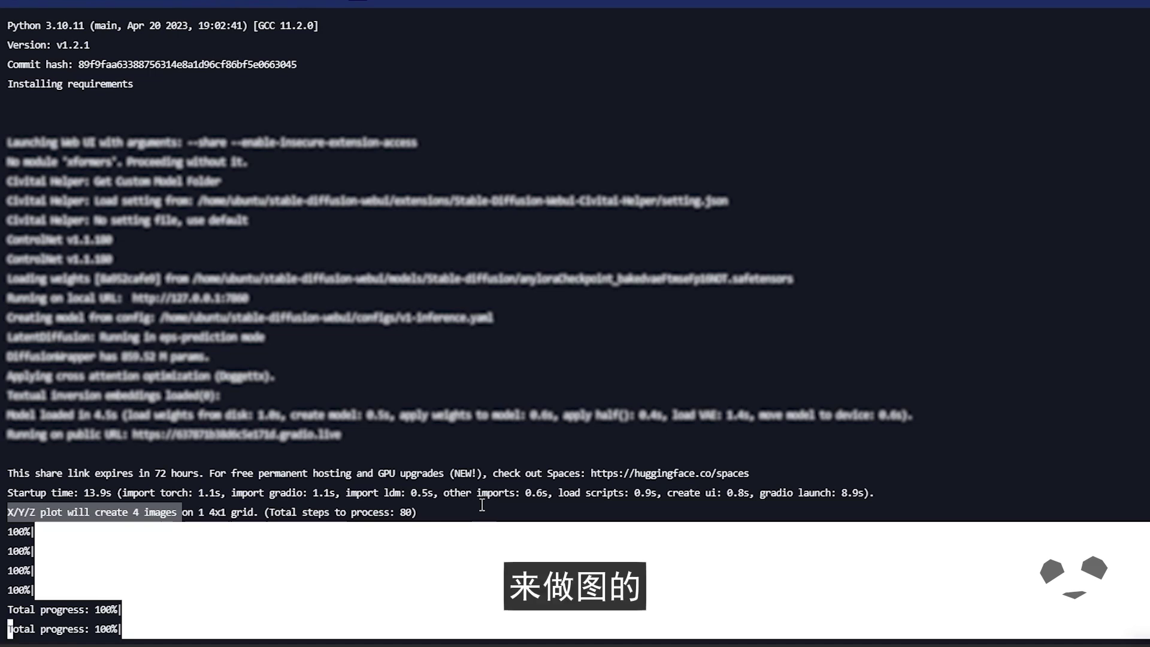
pyautogui.click(1130, 571)
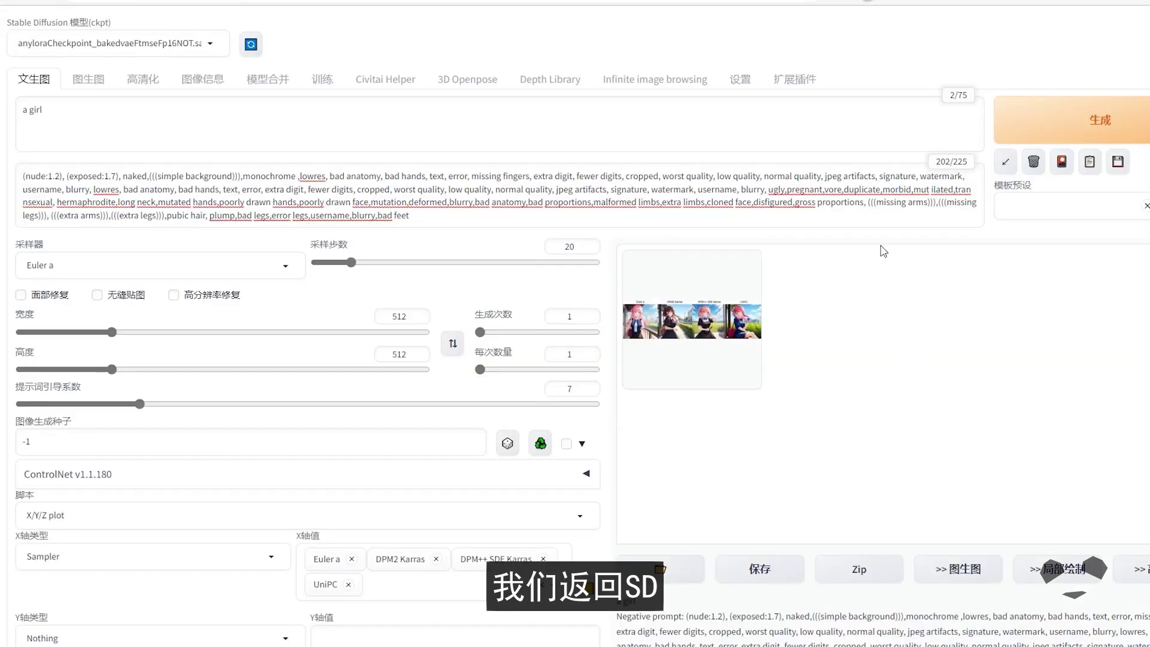
# View the generated sampler grid at full size, then examine the seed in its generation info
pyautogui.click(700, 309)
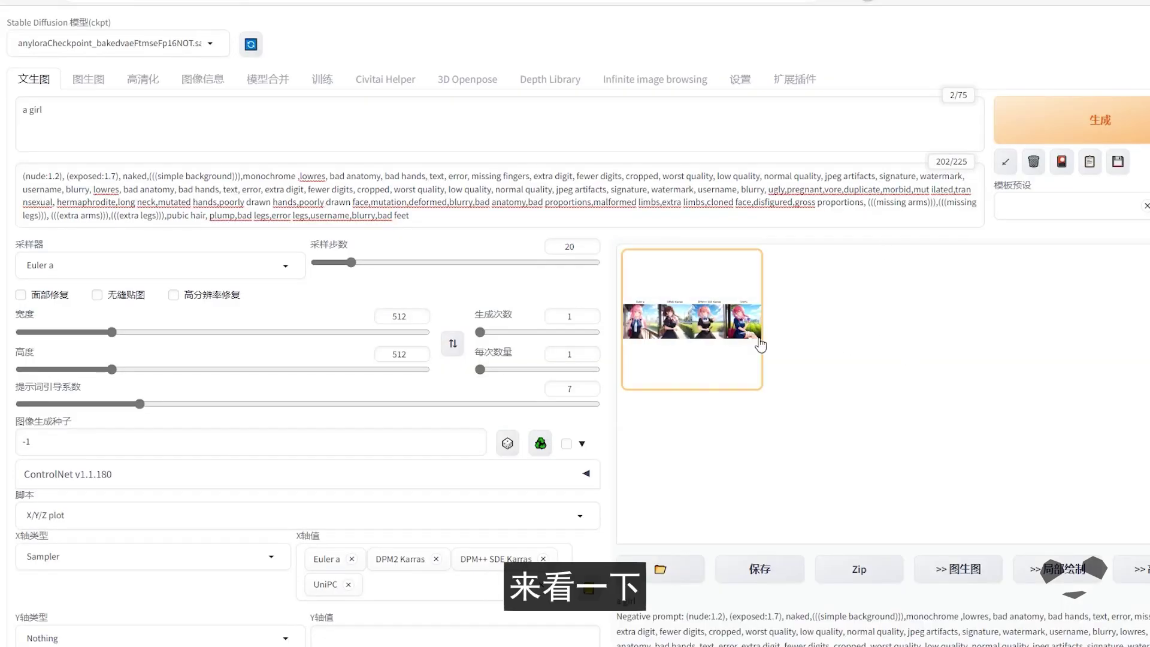
pyautogui.click(847, 387)
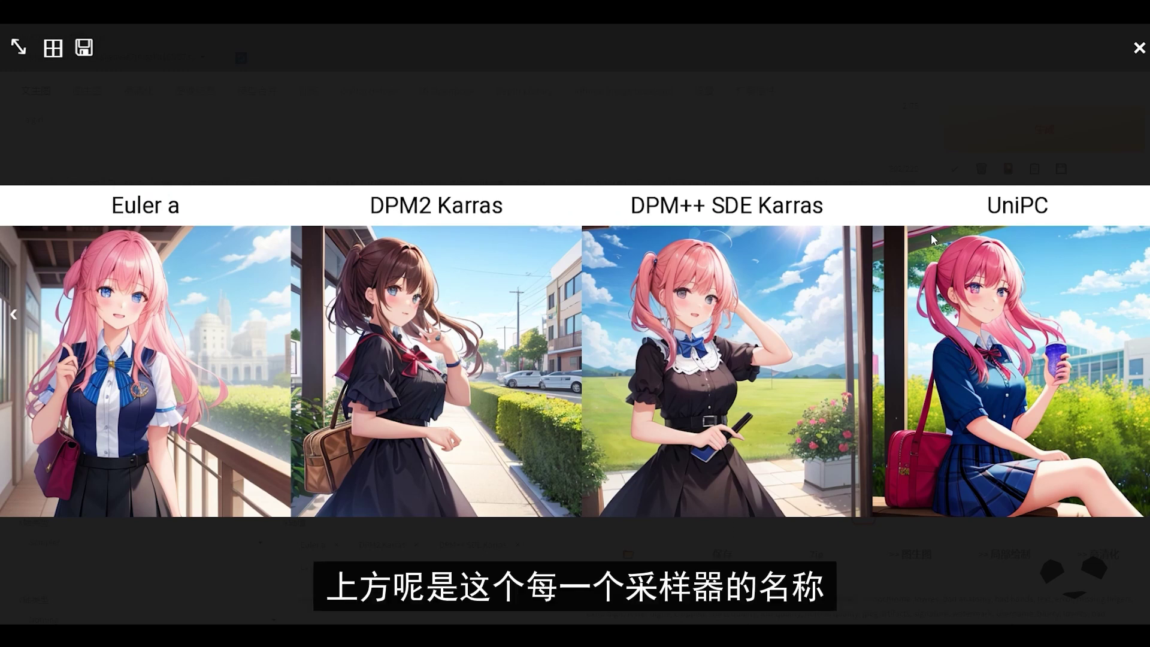
pyautogui.click(833, 288)
pyautogui.scroll(-4, 666, 414)
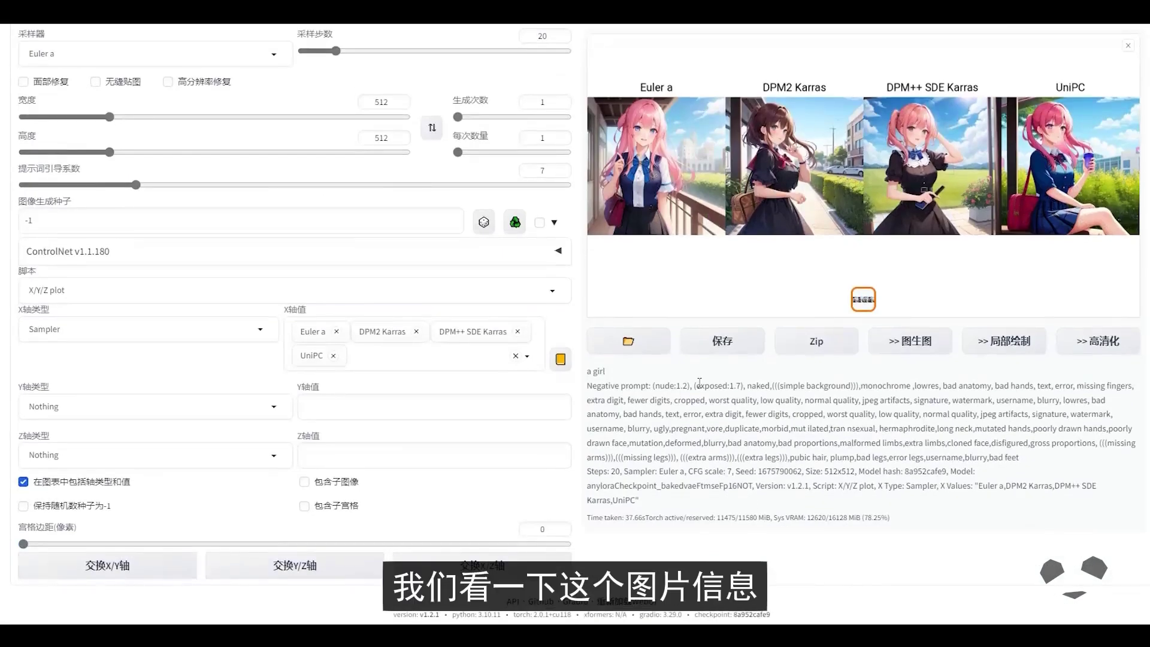
pyautogui.doubleClick(779, 471)
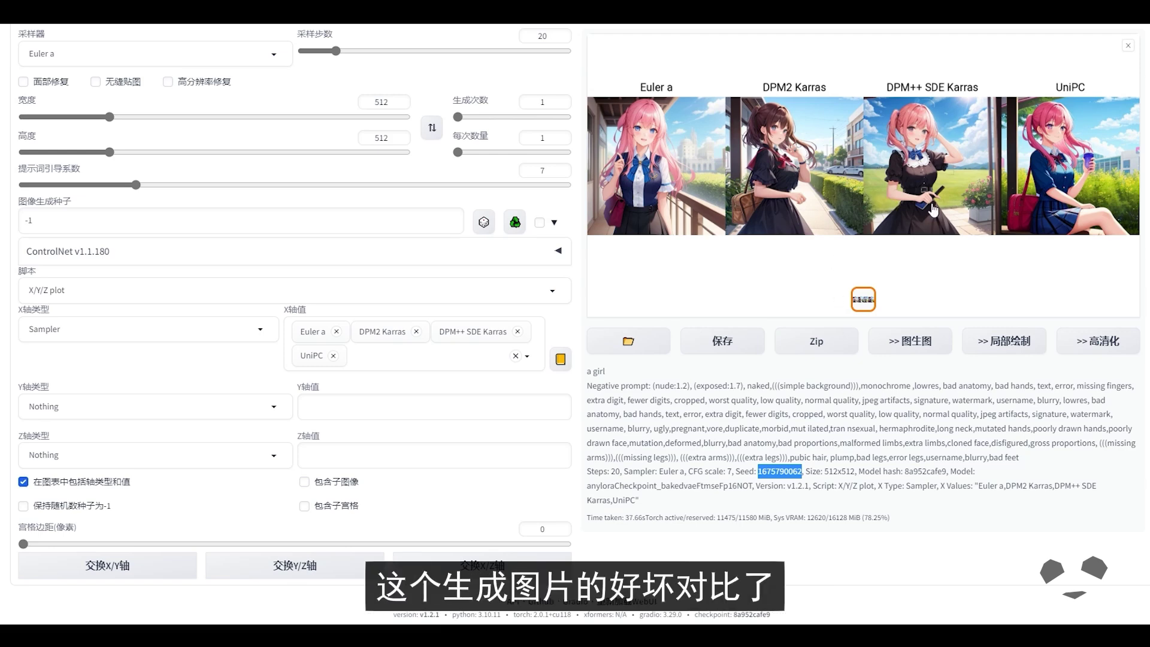
pyautogui.click(737, 437)
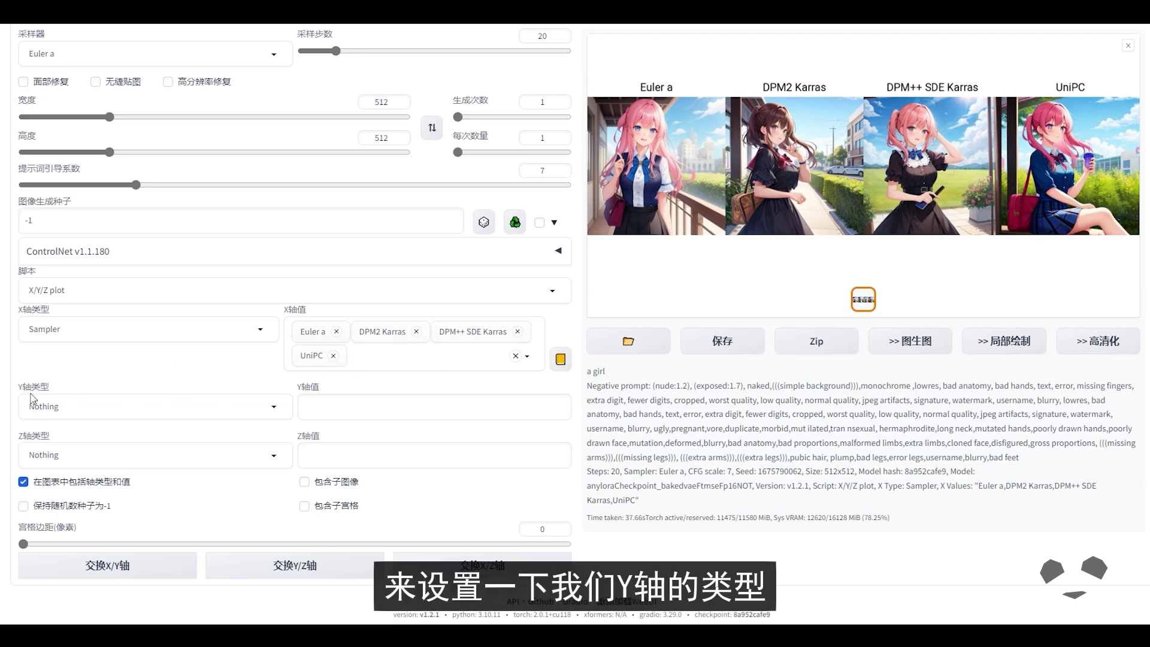
# Set the Y axis type to Steps (迭代步数), checking it against the main sampling steps setting
pyautogui.click(33, 406)
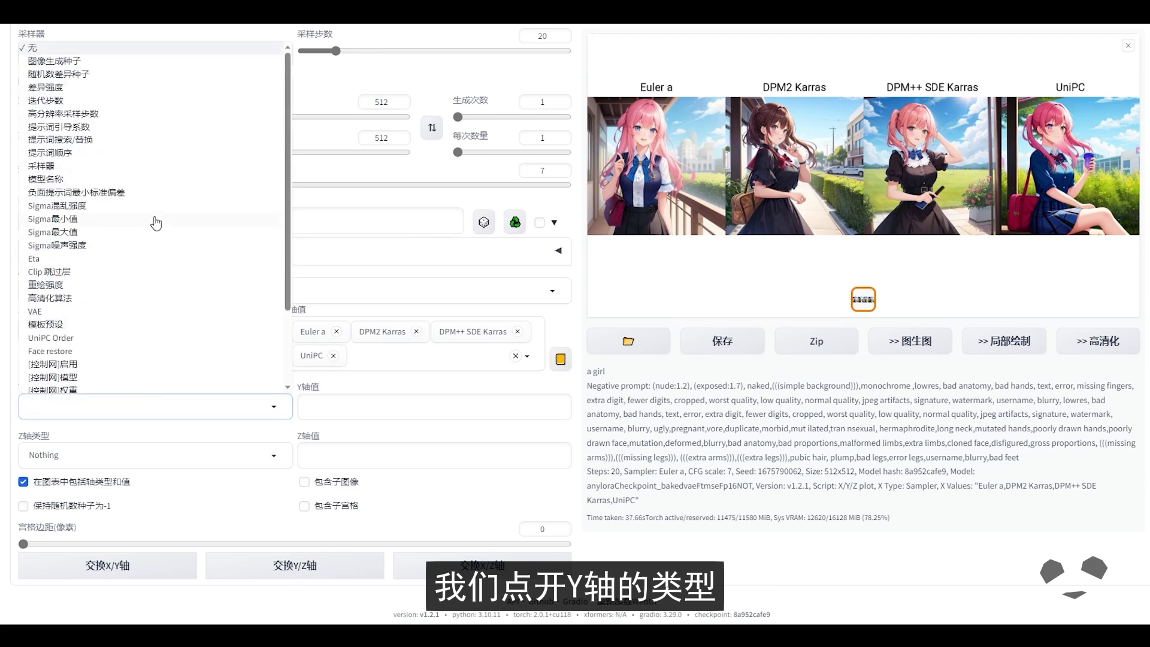
pyautogui.click(68, 103)
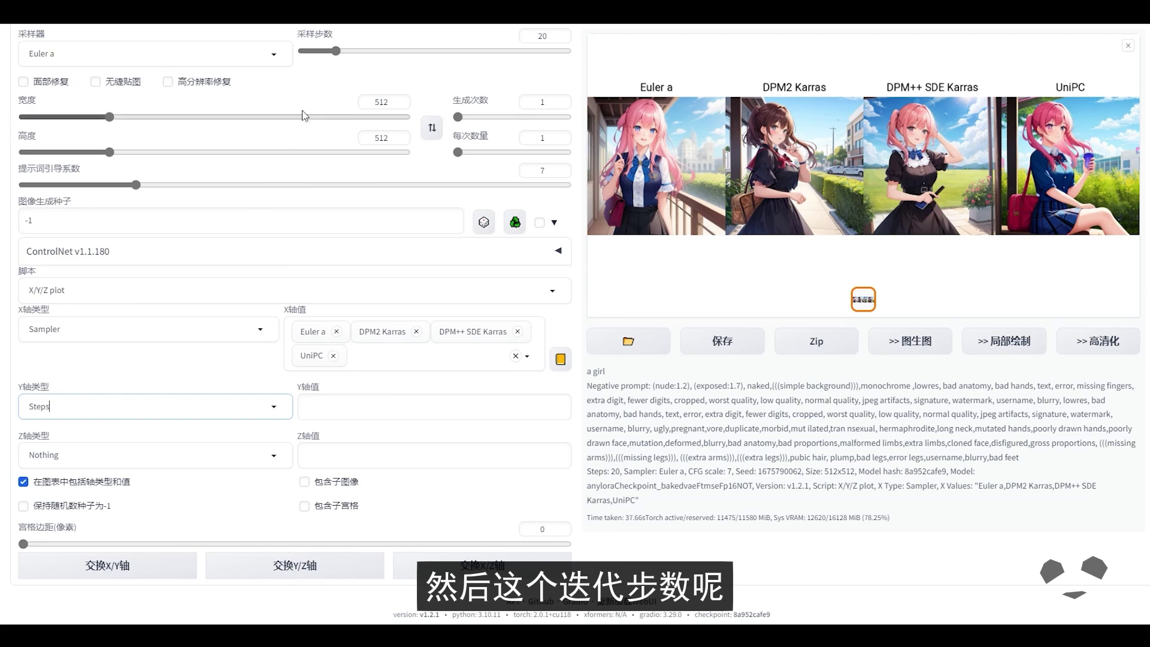
pyautogui.scroll(2, 264, 305)
pyautogui.moveTo(297, 125); pyautogui.dragTo(337, 125)
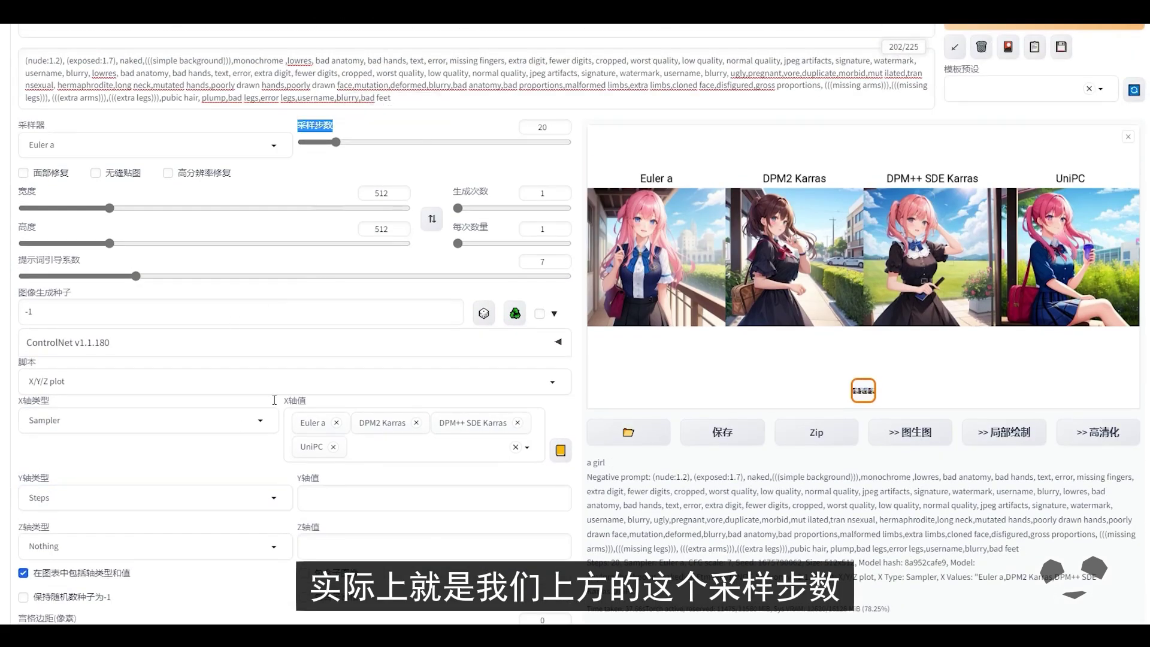
pyautogui.click(302, 351)
pyautogui.scroll(-2, 217, 473)
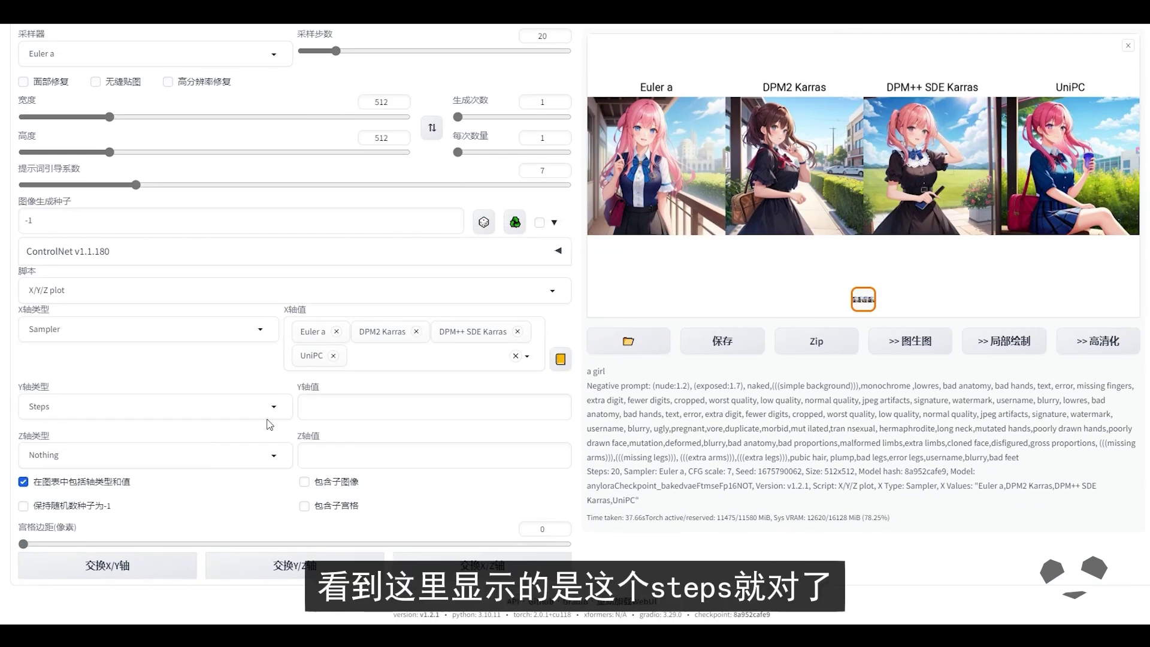
# Enter 20-30(+2) as the Y axis values and review its range and increment parts
pyautogui.click(319, 409)
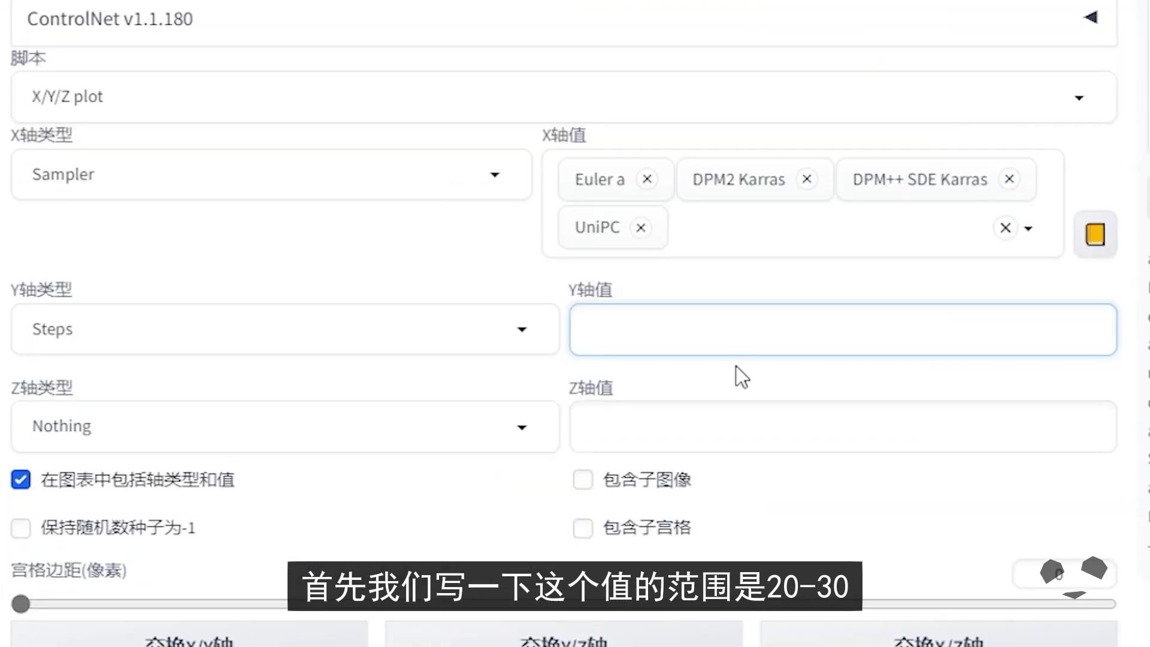
pyautogui.write('20-30()')
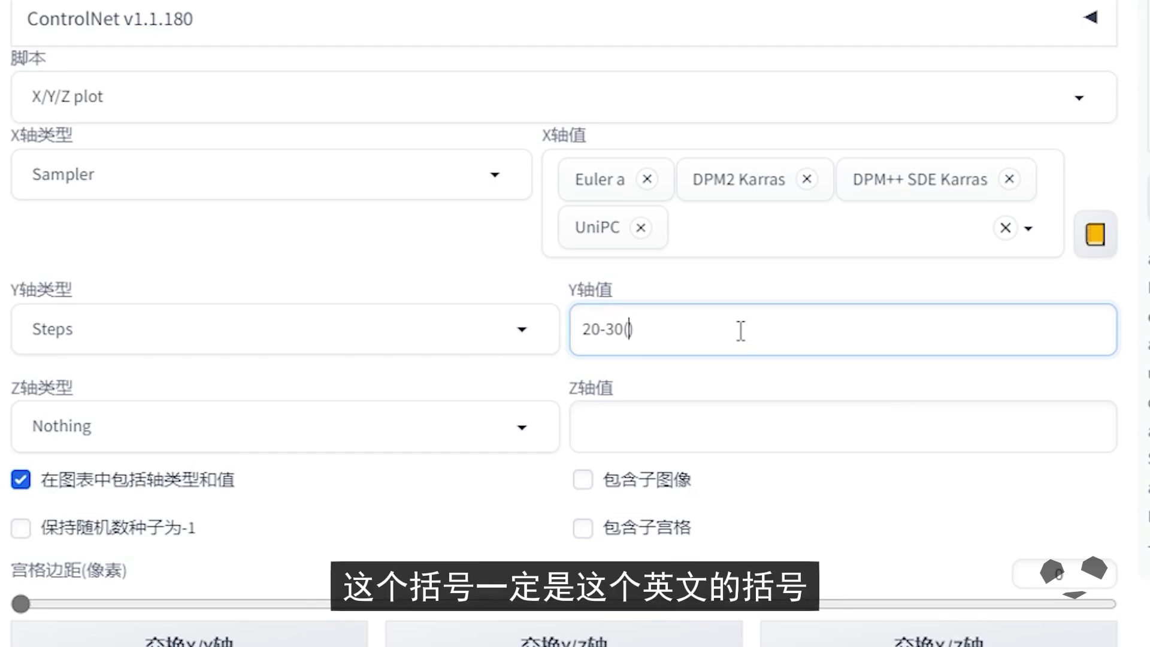
pyautogui.write('+2')
pyautogui.press('Tab')
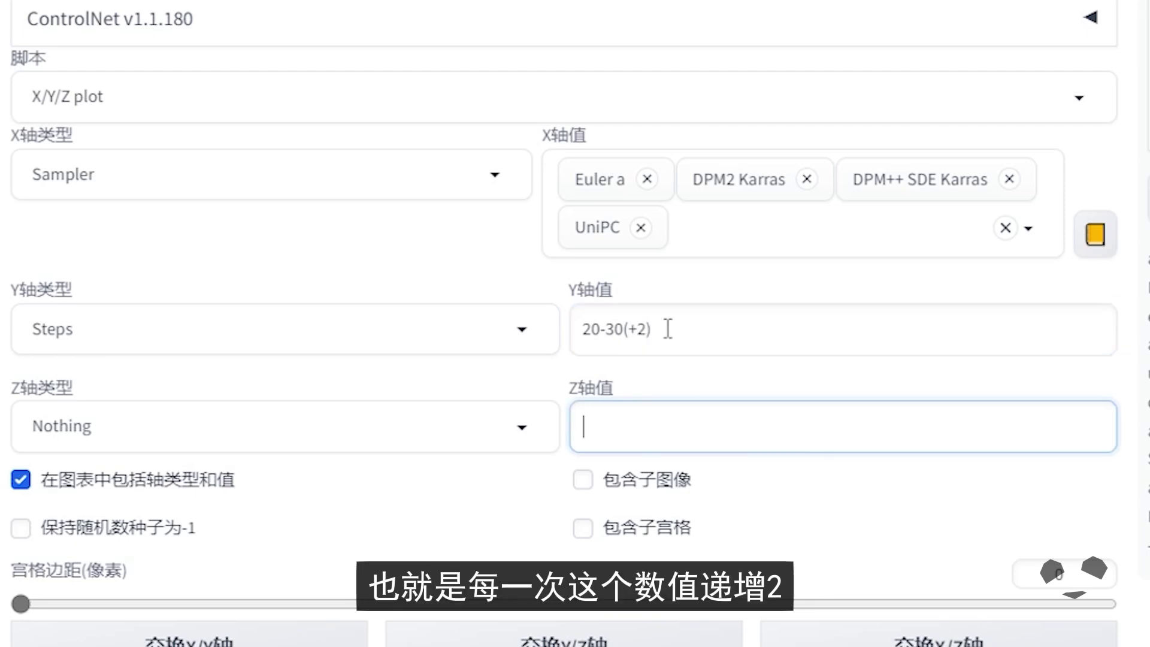
pyautogui.click(645, 328)
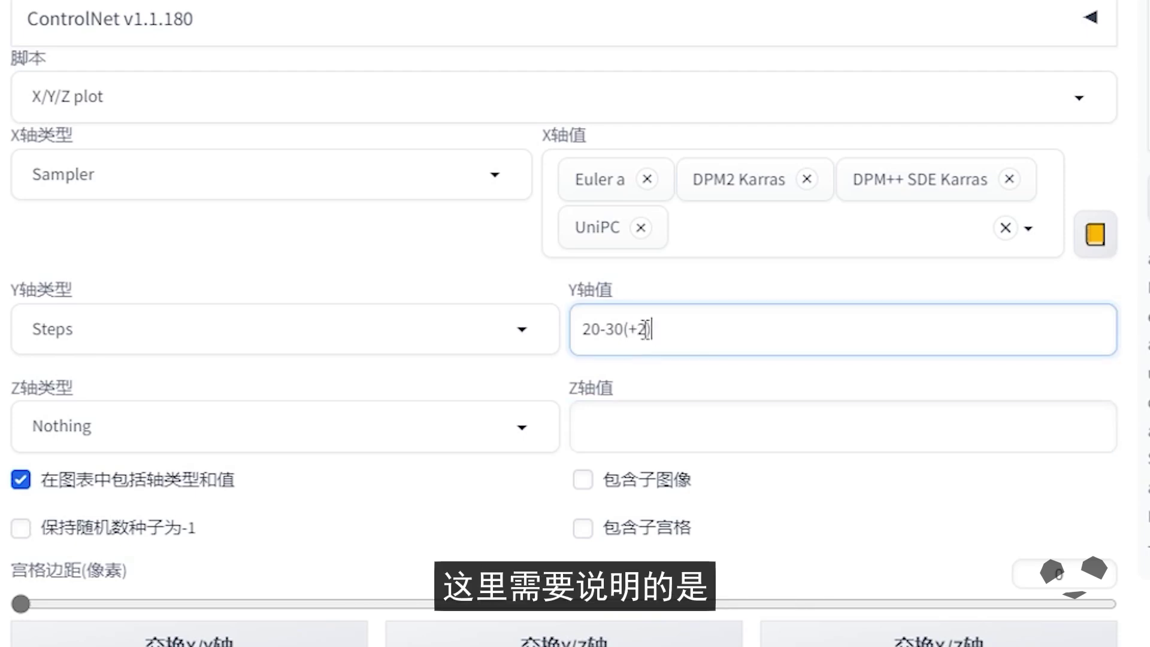
pyautogui.moveTo(639, 329); pyautogui.dragTo(628, 328)
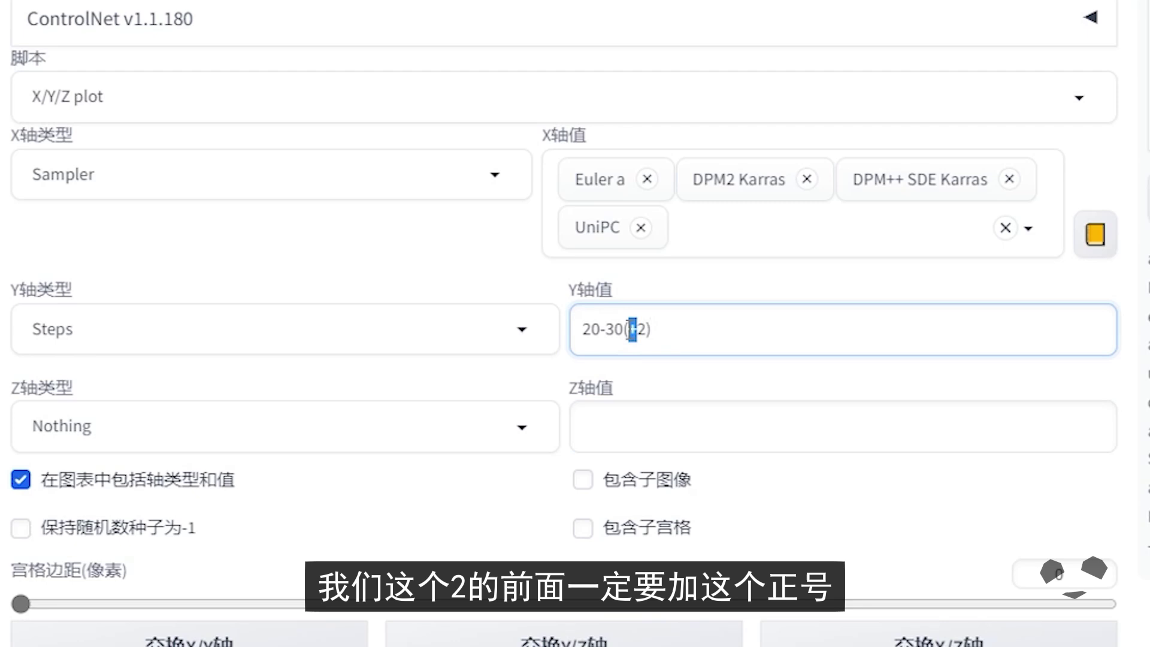
pyautogui.click(700, 332)
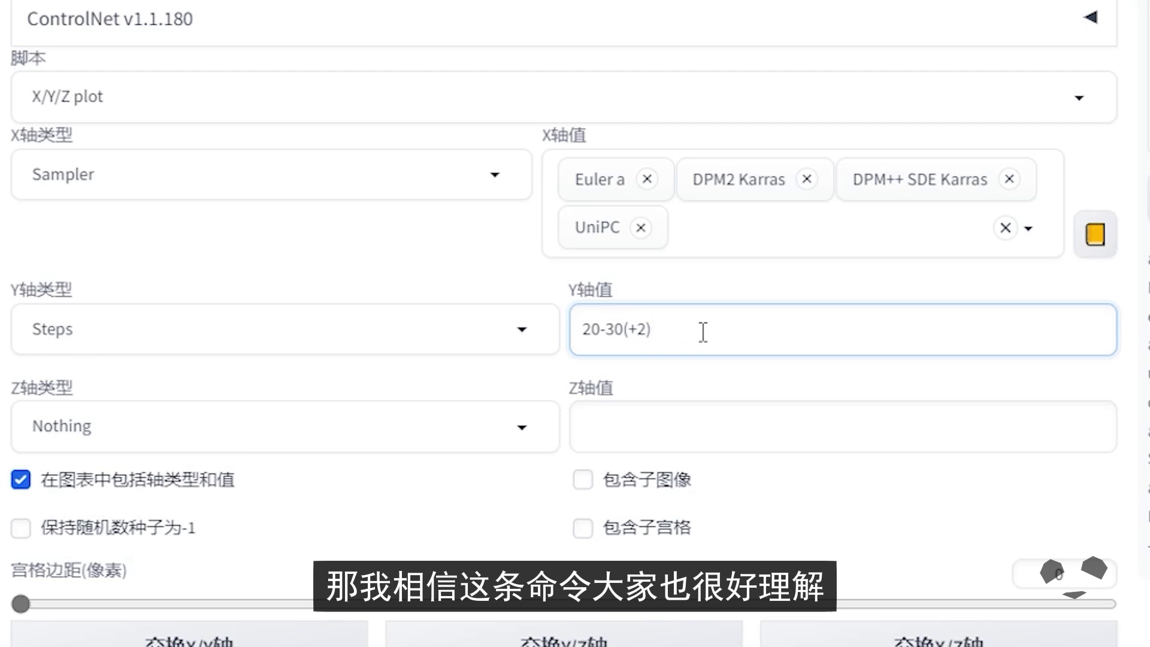
pyautogui.moveTo(624, 329); pyautogui.dragTo(578, 329)
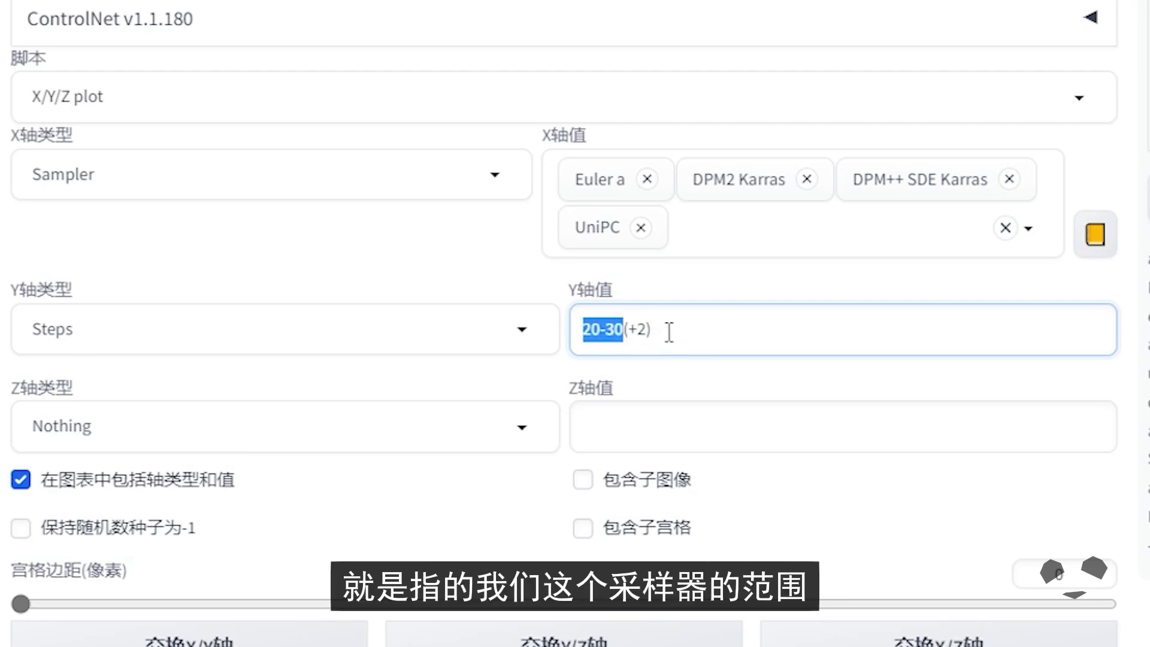
pyautogui.click(663, 328)
pyautogui.moveTo(623, 329); pyautogui.dragTo(690, 328)
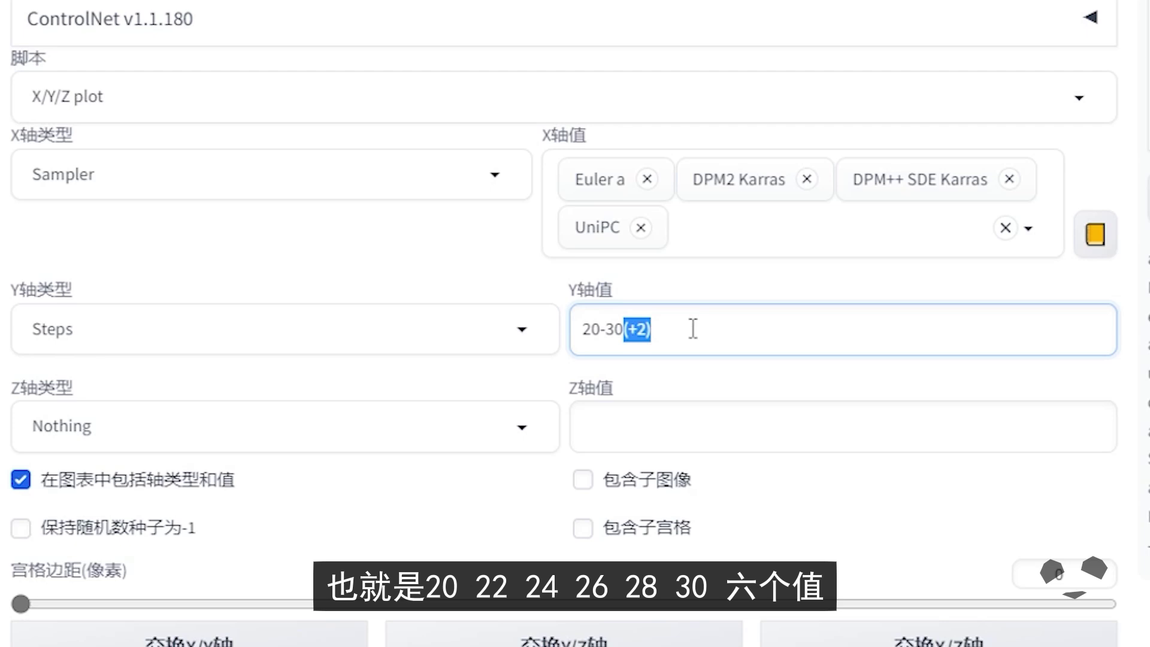
# Try the Y axis values without an increment, then as the descending range 30-20(-2)
pyautogui.press('BackSpace')
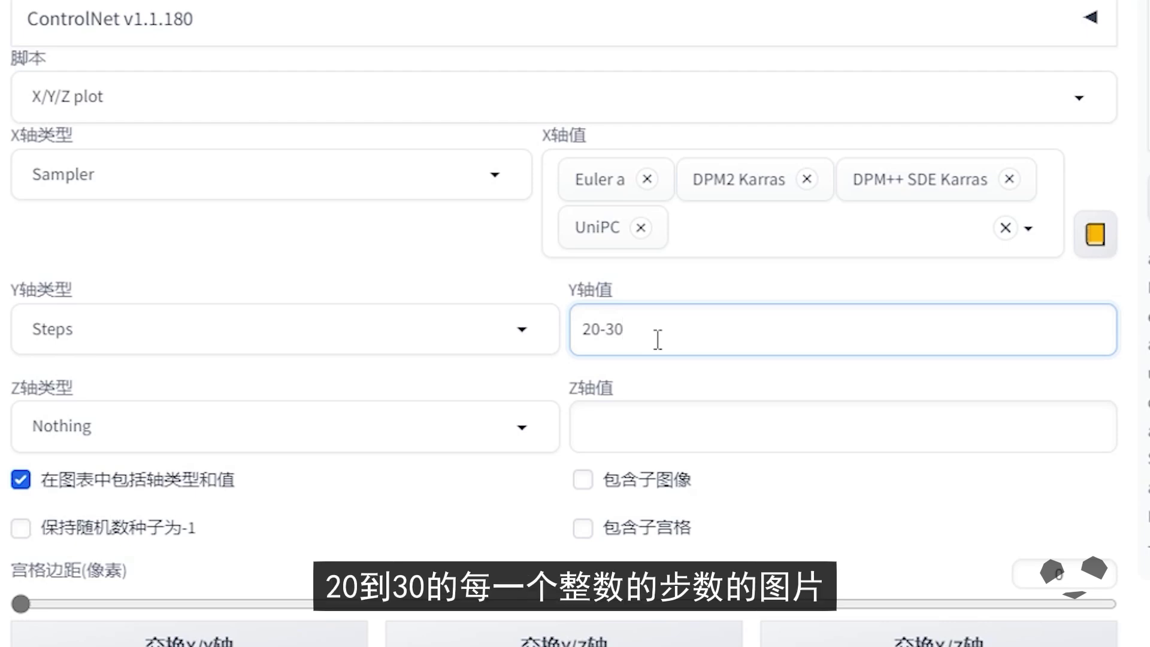
pyautogui.write('(+2)')
pyautogui.press('Left')
pyautogui.press('Left')
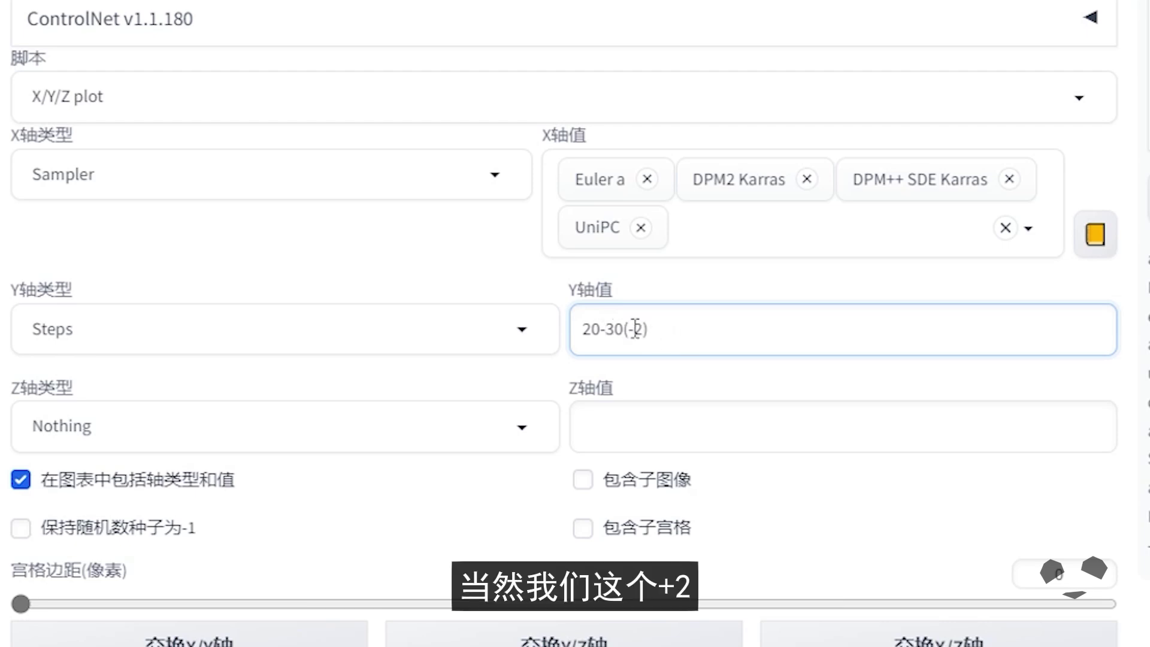
pyautogui.press('BackSpace')
pyautogui.write('-')
pyautogui.moveTo(622, 334); pyautogui.dragTo(677, 337)
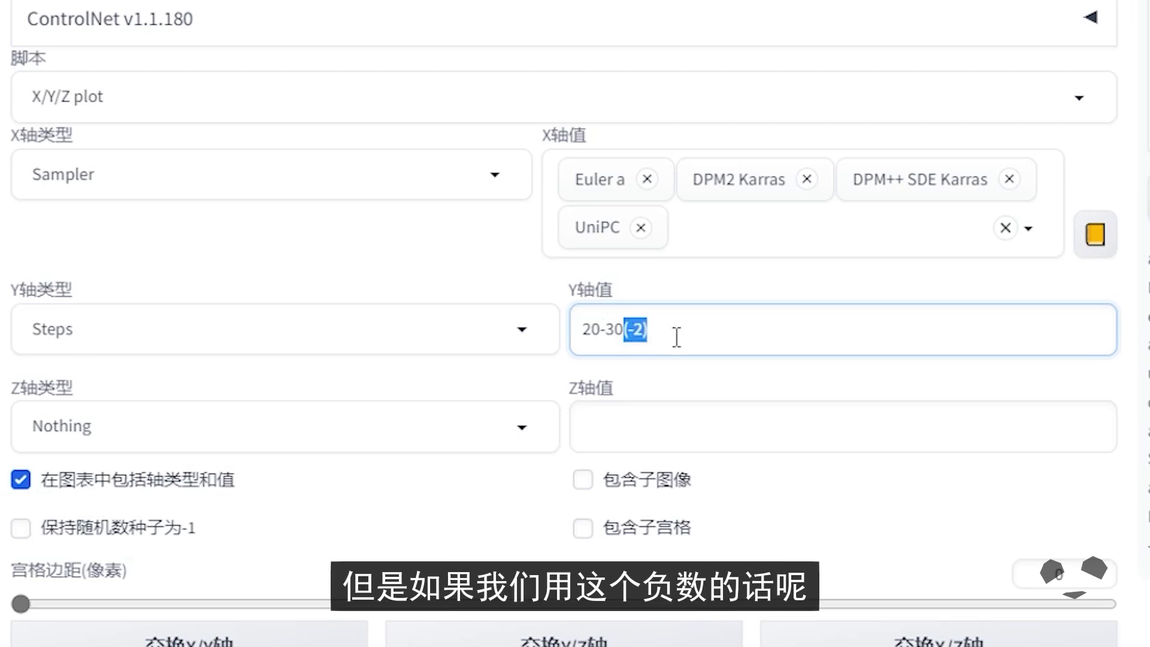
pyautogui.click(621, 332)
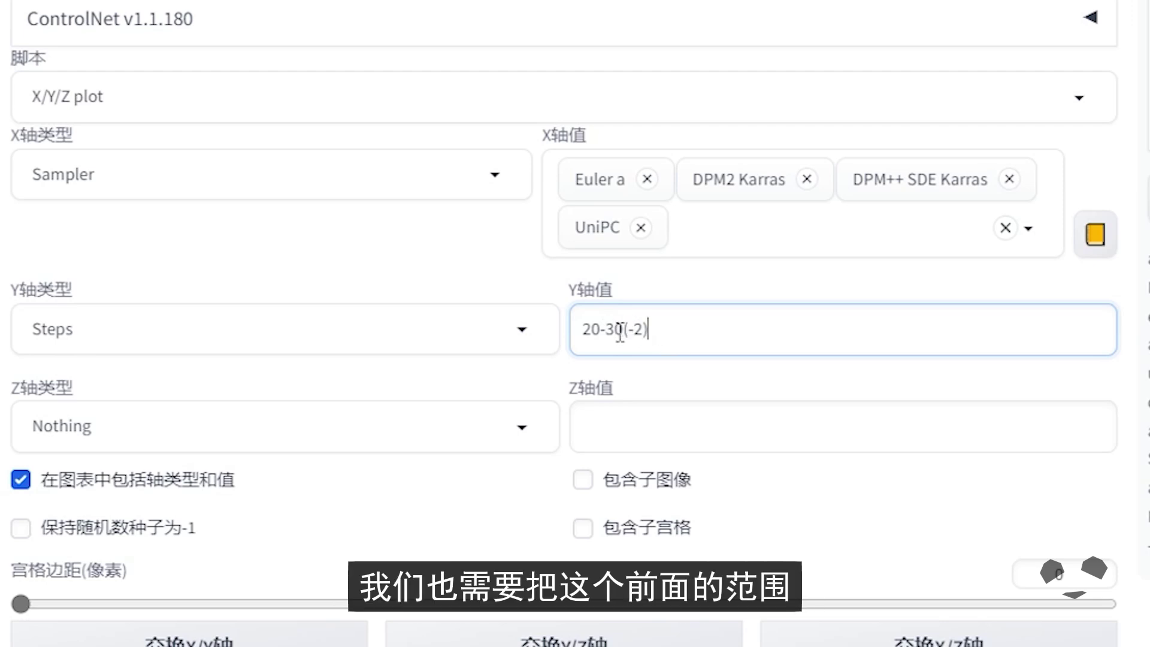
pyautogui.moveTo(621, 333); pyautogui.dragTo(579, 329)
pyautogui.write('30-20')
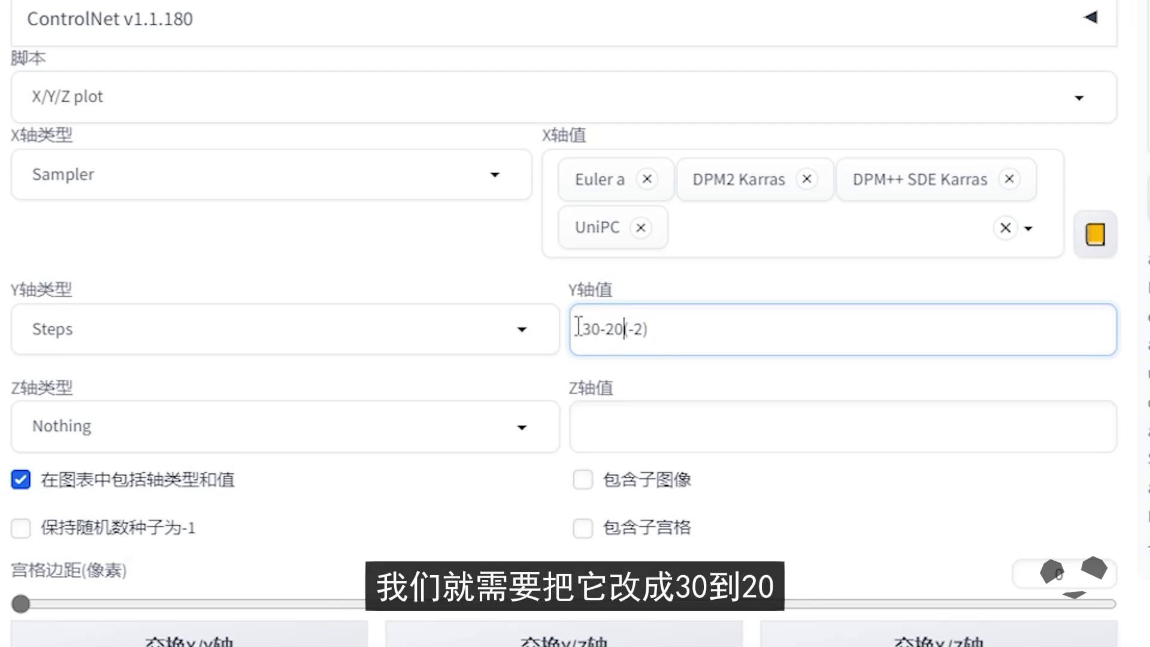
pyautogui.click(698, 339)
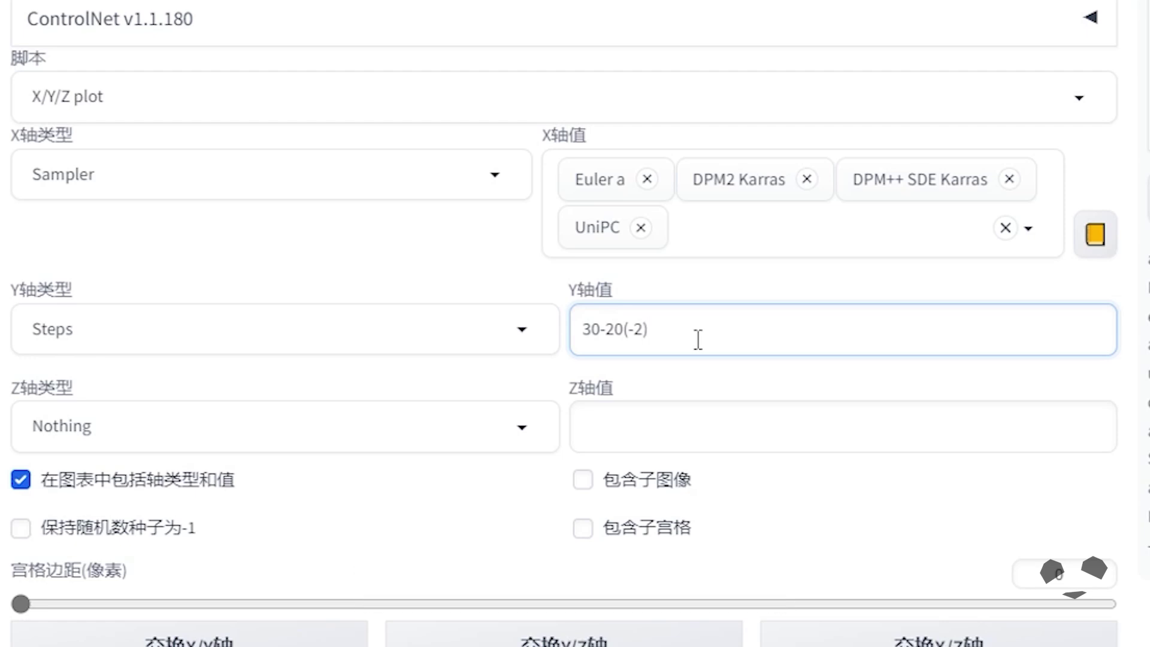
# Undo the descending range and restore the Y axis values to 20-30(+2)
pyautogui.hotkey('ctrl', 'z')
pyautogui.hotkey('ctrl', 'z')
pyautogui.hotkey('ctrl', 'z')
pyautogui.hotkey('ctrl', 'z')
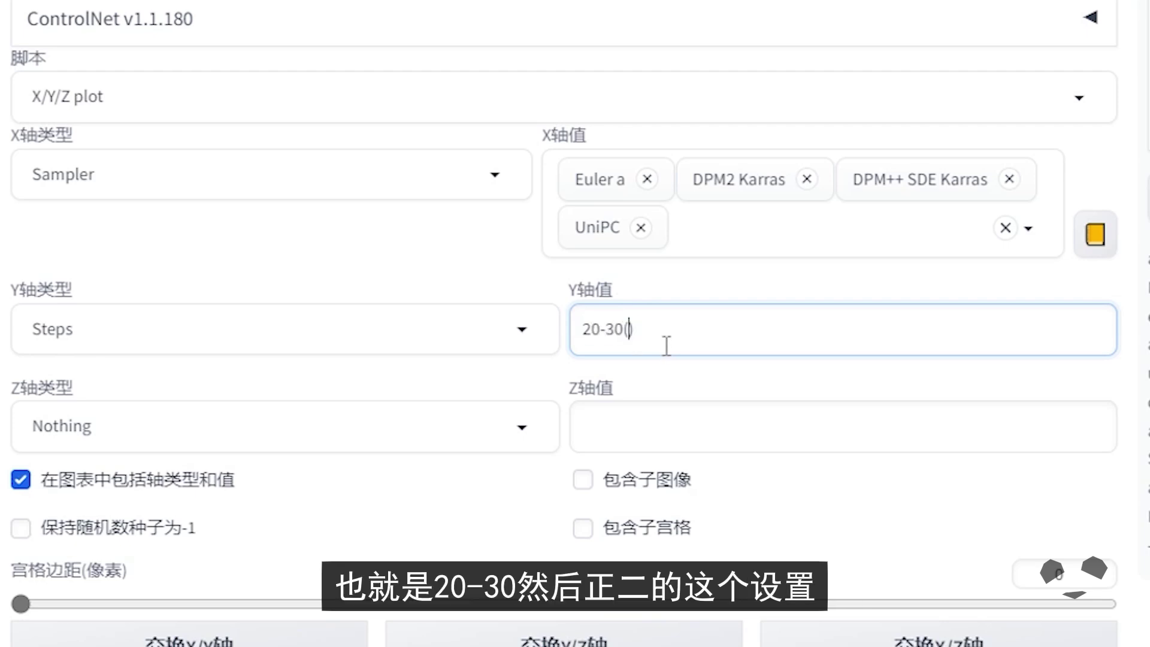
pyautogui.write('+2')
pyautogui.click(684, 412)
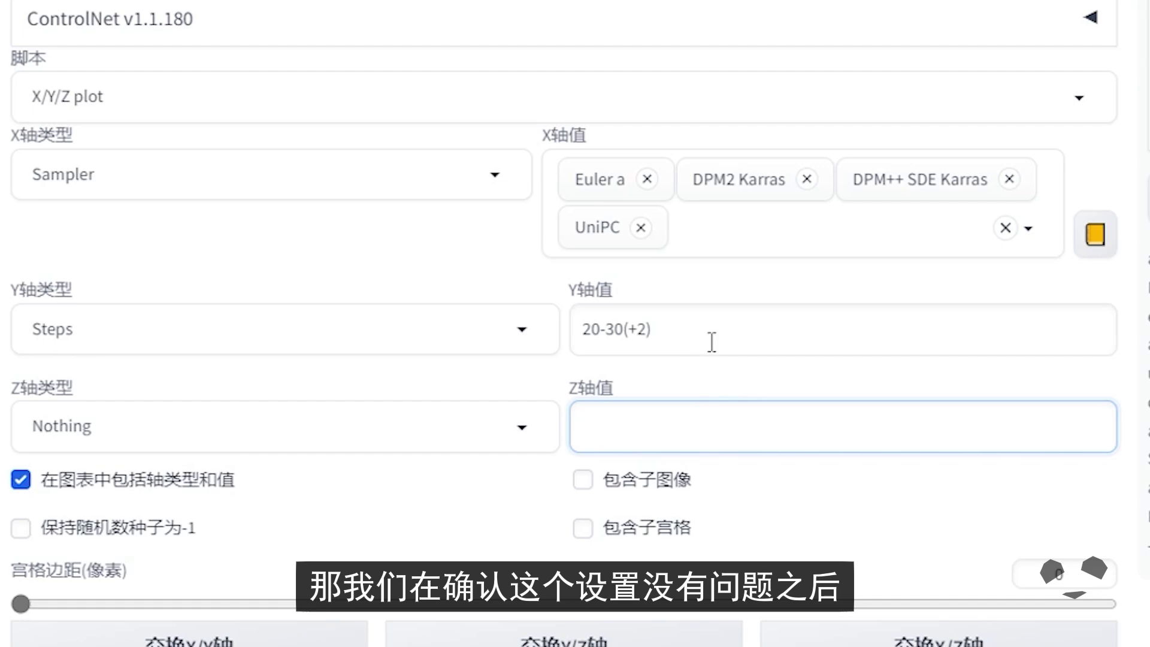
# Generate the sampler-by-steps grid, check the image count and grid size in the server console, and view the finished grid at full size
pyautogui.scroll(5, 882, 365)
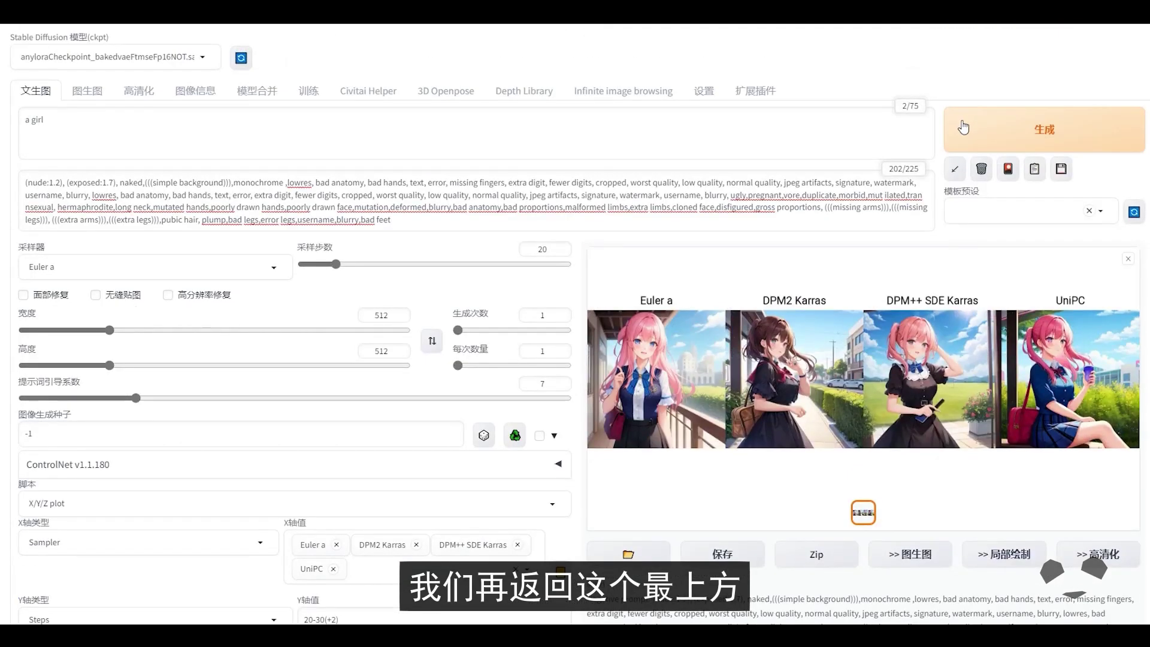
pyautogui.click(1017, 141)
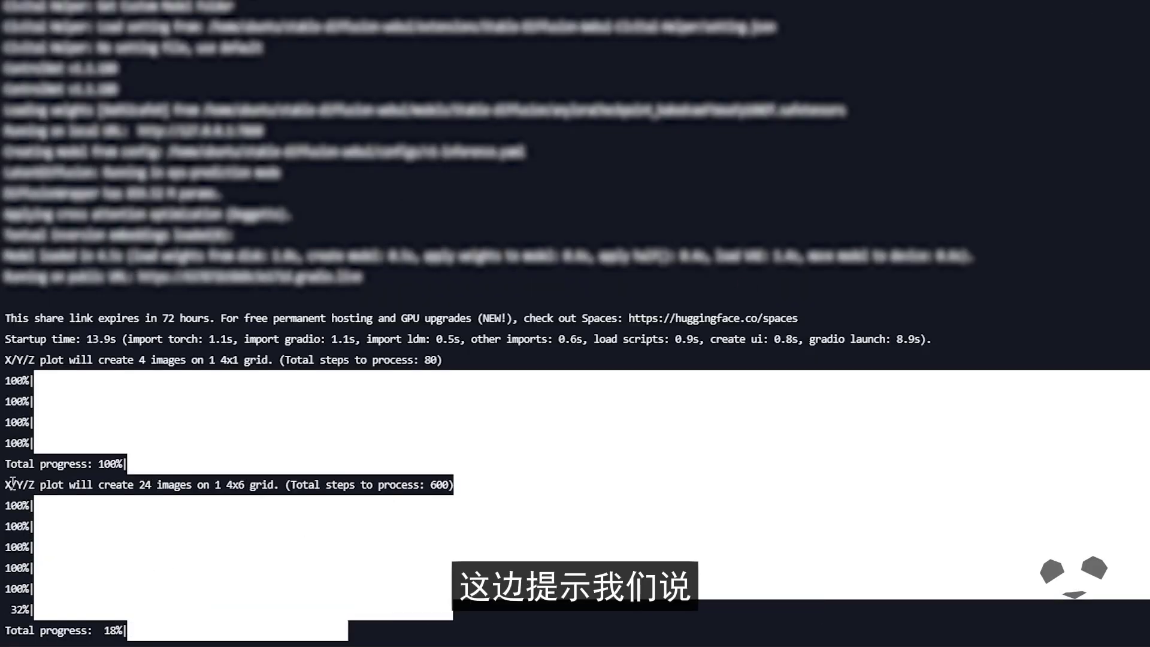
pyautogui.moveTo(12, 480); pyautogui.dragTo(281, 482)
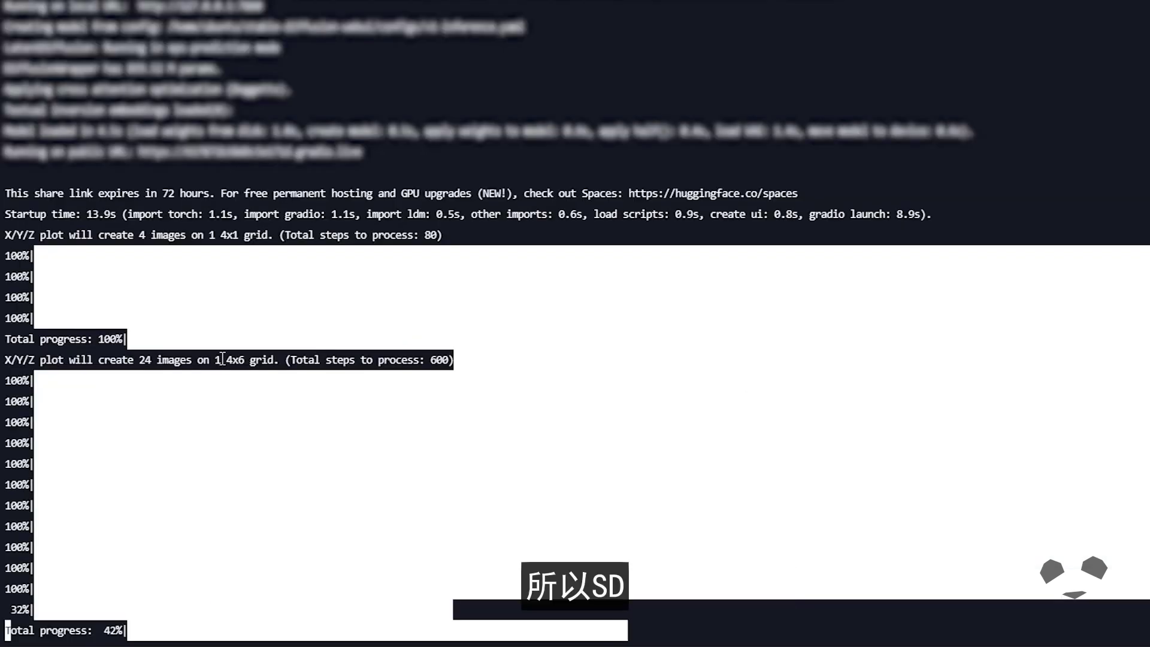
pyautogui.moveTo(221, 360); pyautogui.dragTo(269, 368)
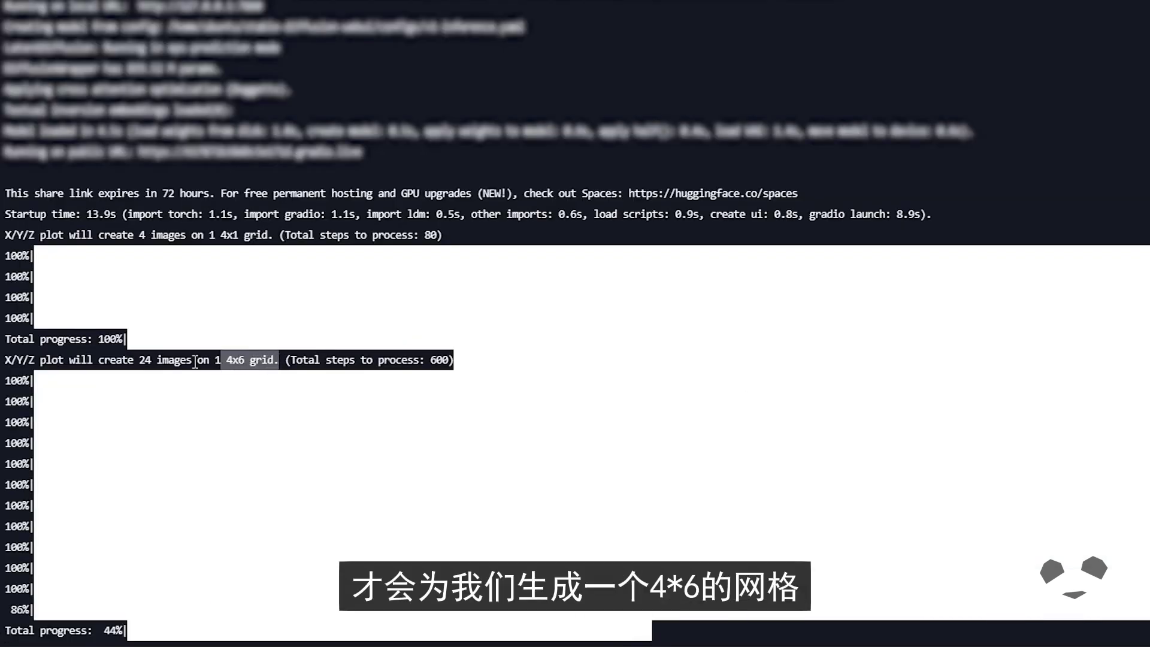
pyautogui.moveTo(116, 360); pyautogui.dragTo(190, 366)
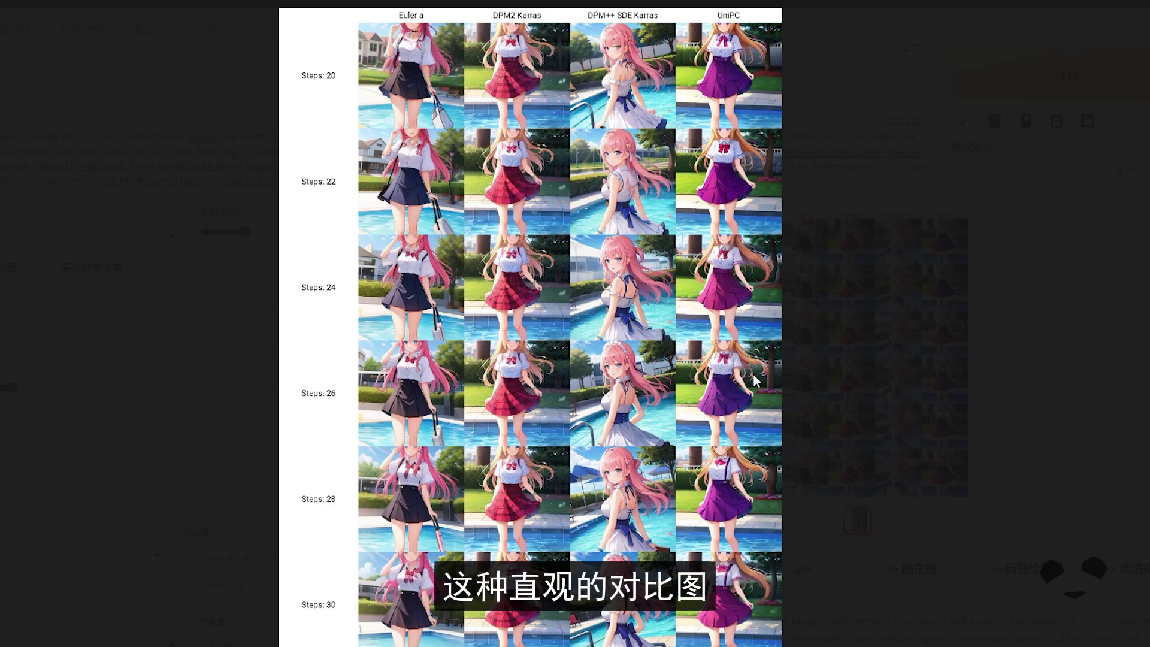
pyautogui.click(680, 363)
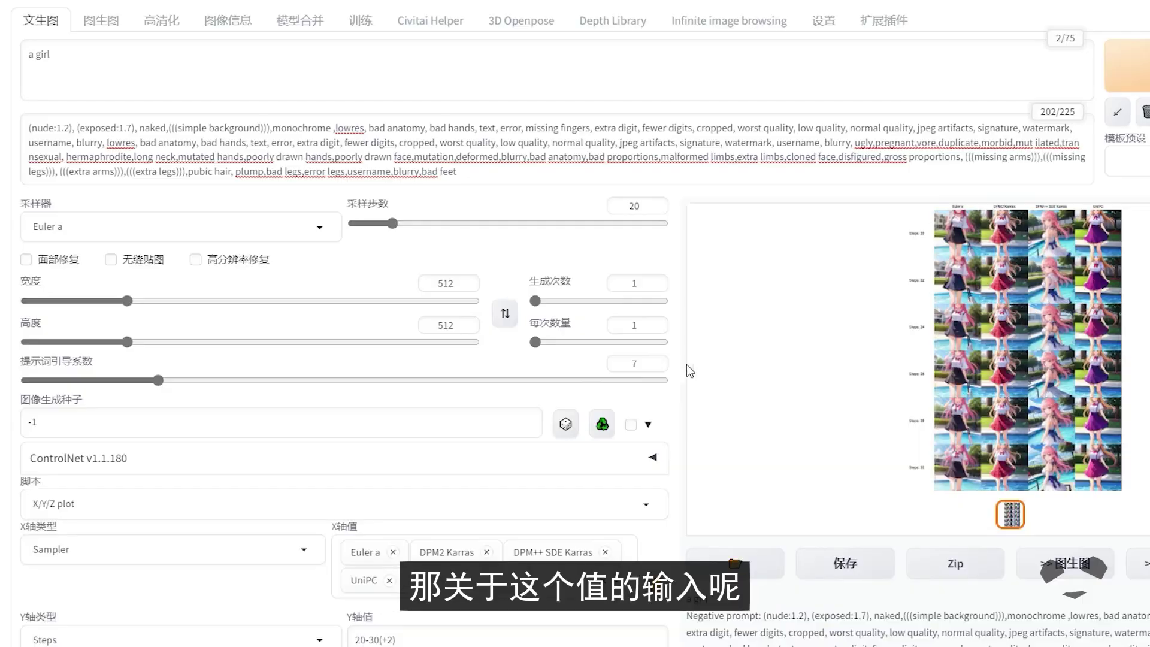
# Review the step range entered as the Y axis values in the X/Y/Z plot settings
pyautogui.scroll(-4, 763, 354)
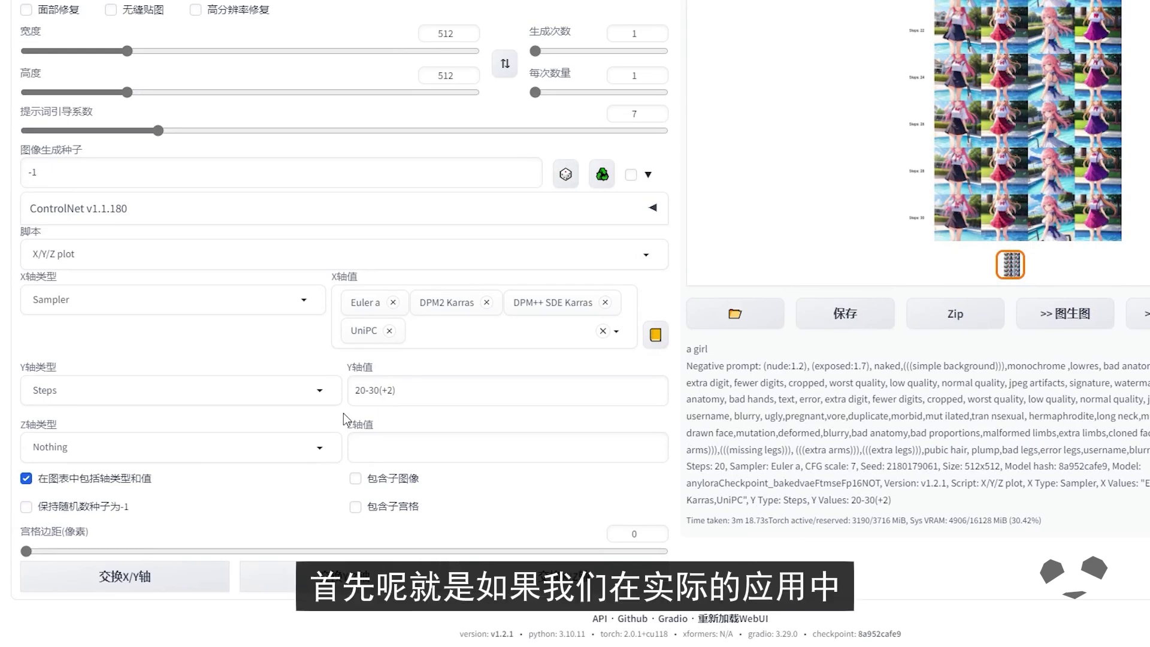
pyautogui.moveTo(424, 389); pyautogui.dragTo(345, 391)
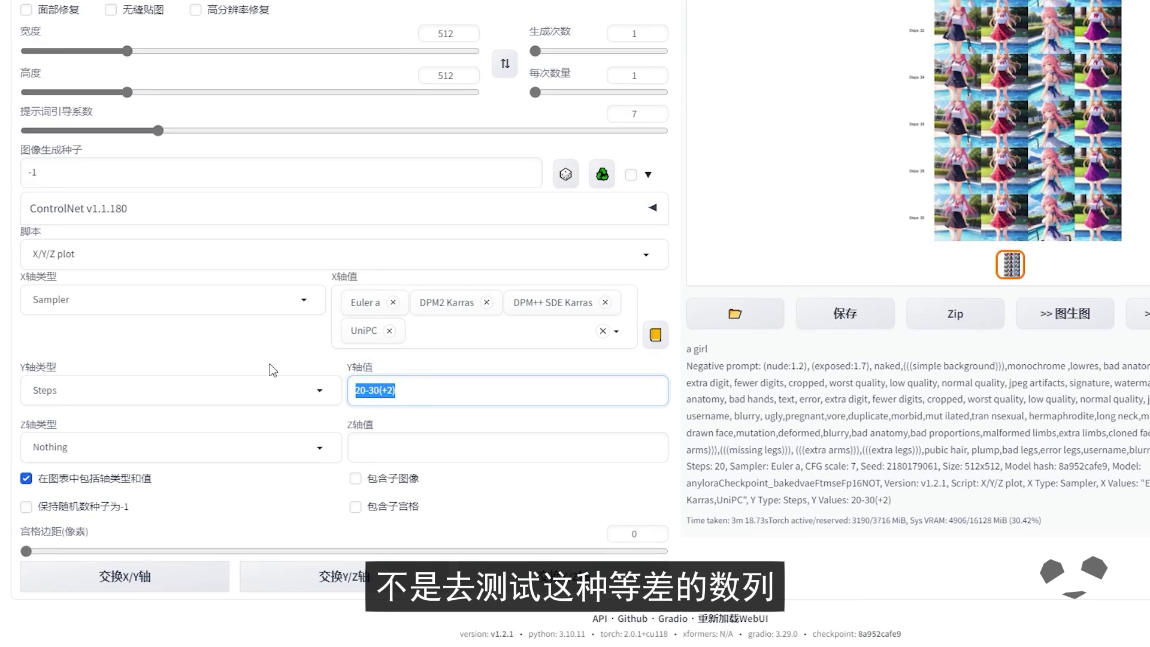
pyautogui.click(338, 357)
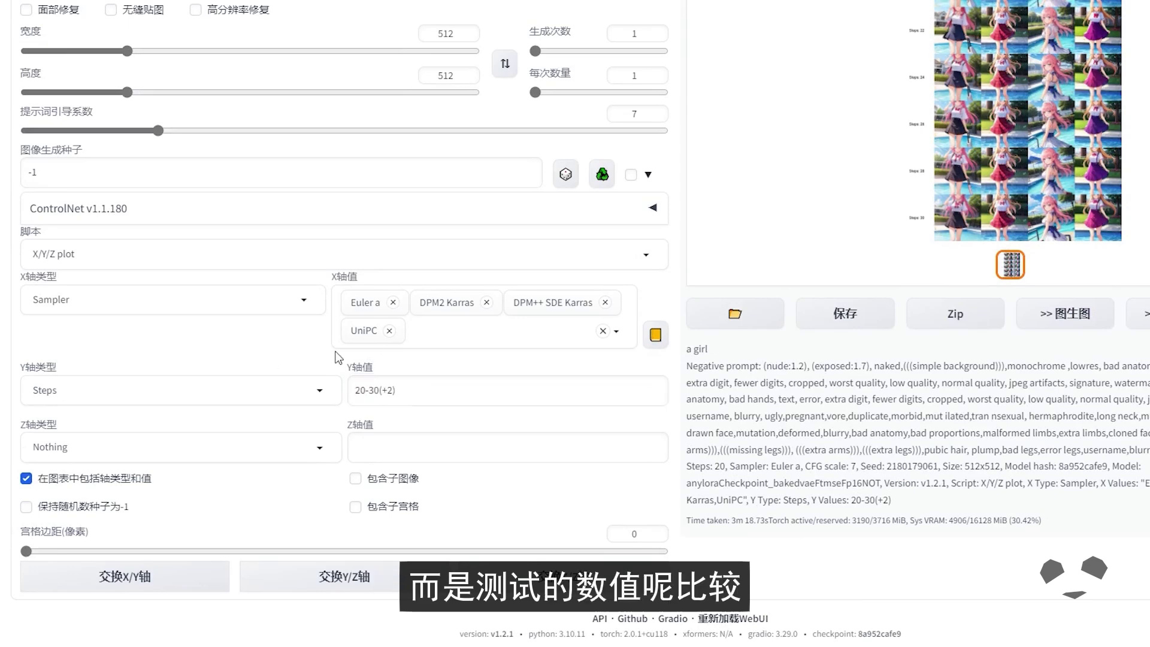
pyautogui.click(480, 425)
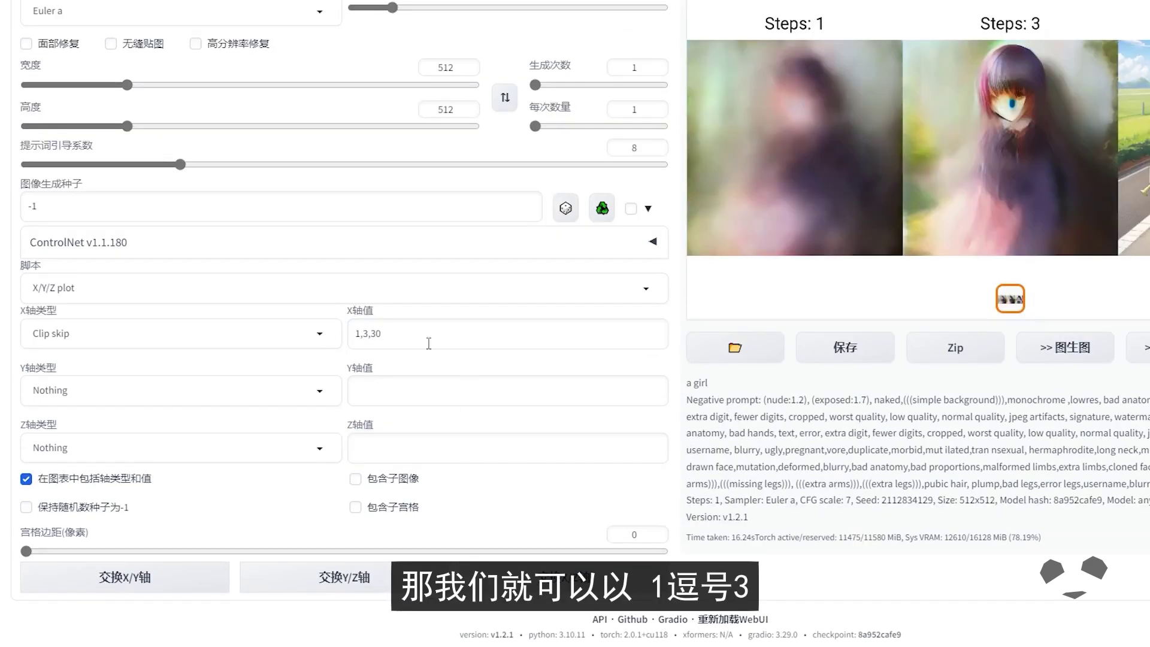
# Review the comma-separated X axis values 1,3,30 and view the finished steps comparison grid at full size
pyautogui.moveTo(397, 333); pyautogui.dragTo(322, 339)
pyautogui.click(455, 337)
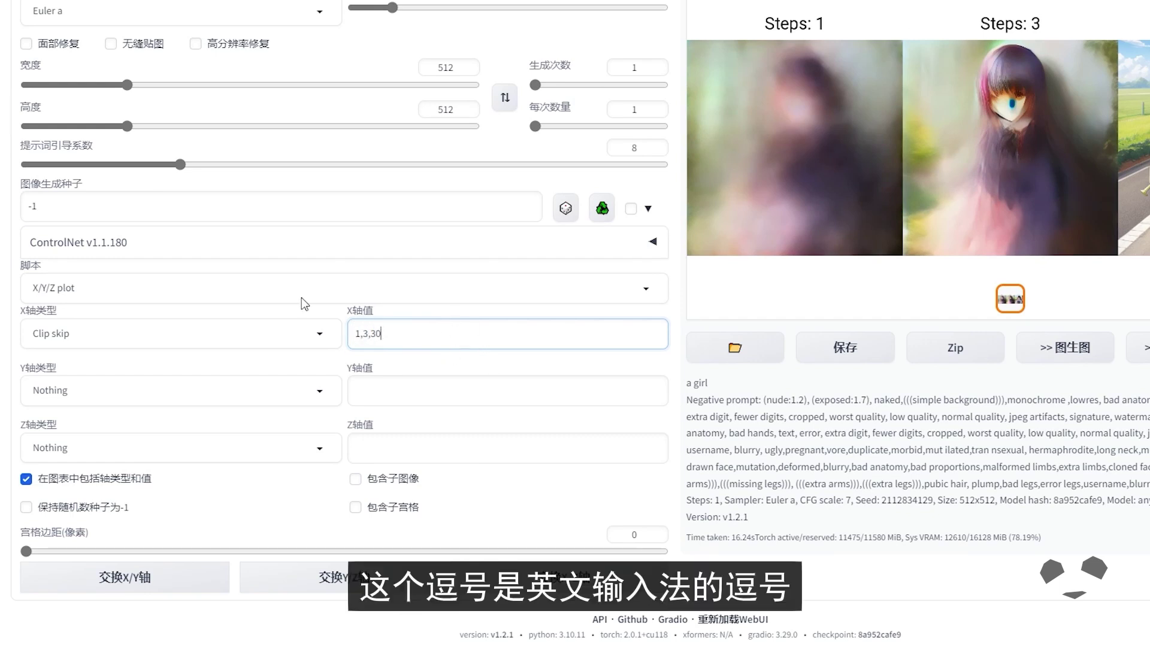
pyautogui.click(963, 269)
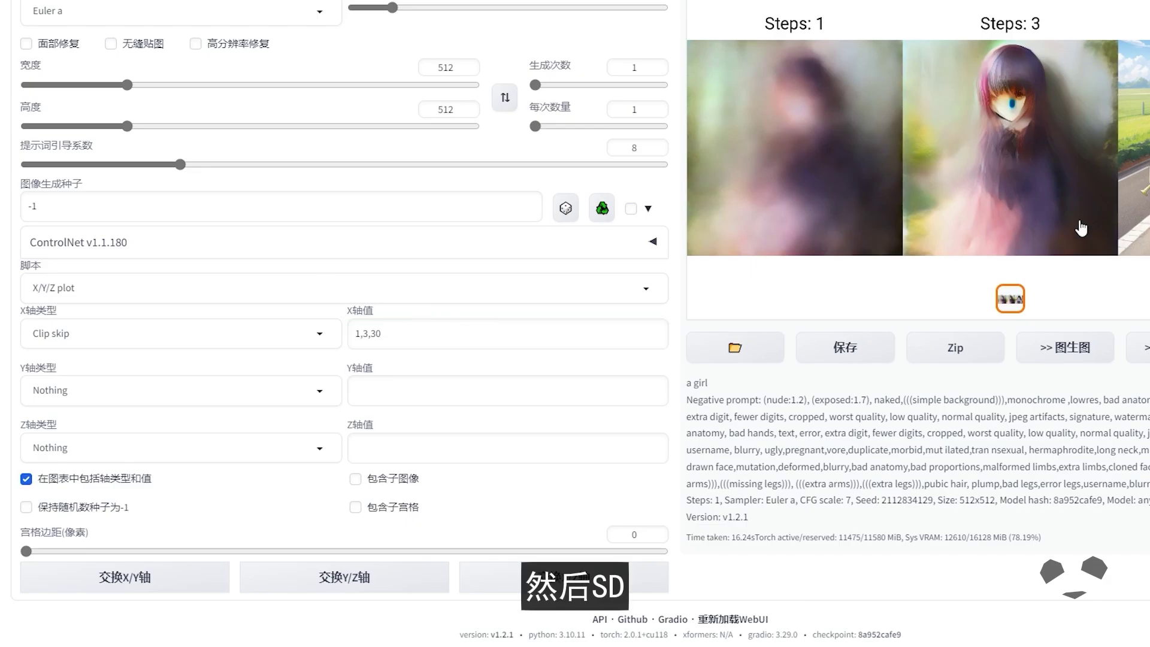
pyautogui.click(1082, 229)
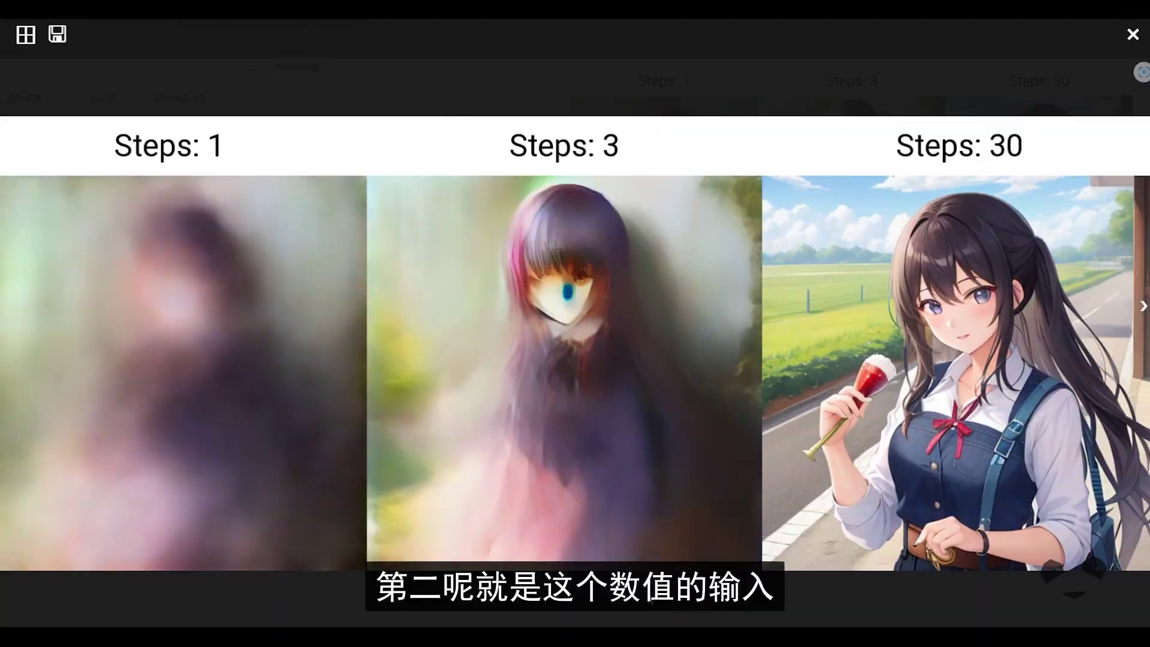
pyautogui.press('Escape')
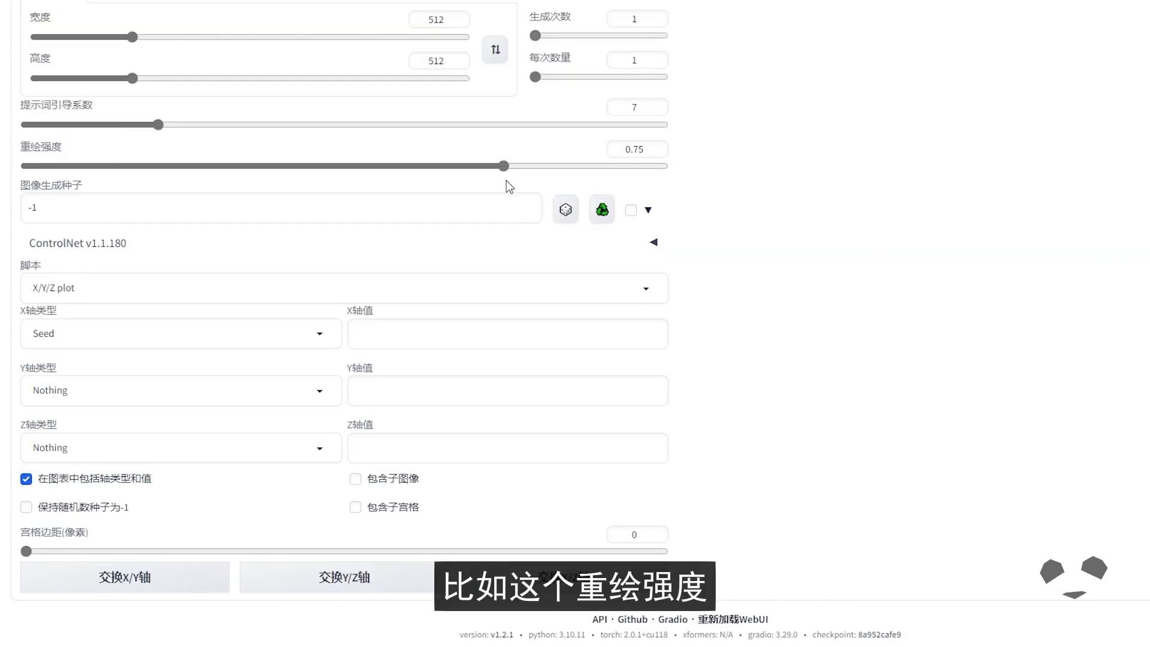
# Set the denoising strength to 0.82 and generate an image-to-image grid with Denoising on the X axis and values 0.51,0.59,0.8
pyautogui.moveTo(505, 167); pyautogui.dragTo(547, 167)
pyautogui.click(320, 333)
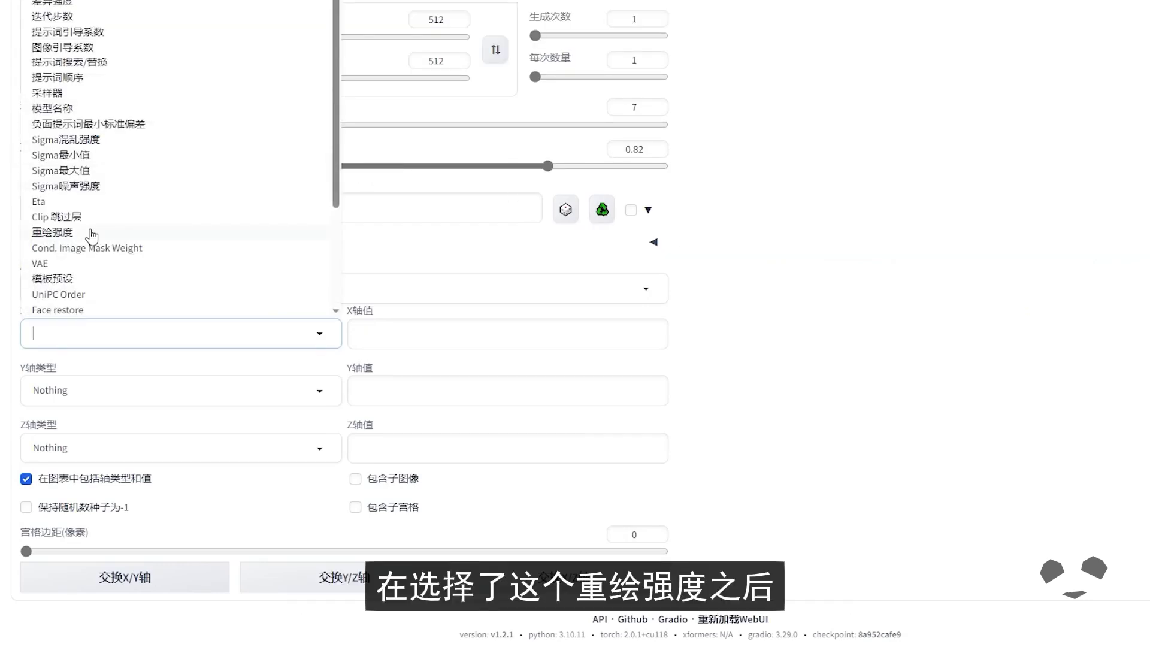
pyautogui.click(92, 233)
pyautogui.click(406, 333)
pyautogui.write('0.51,0.59,0.8')
pyautogui.hotkey('ctrl', 'a')
pyautogui.click(973, 345)
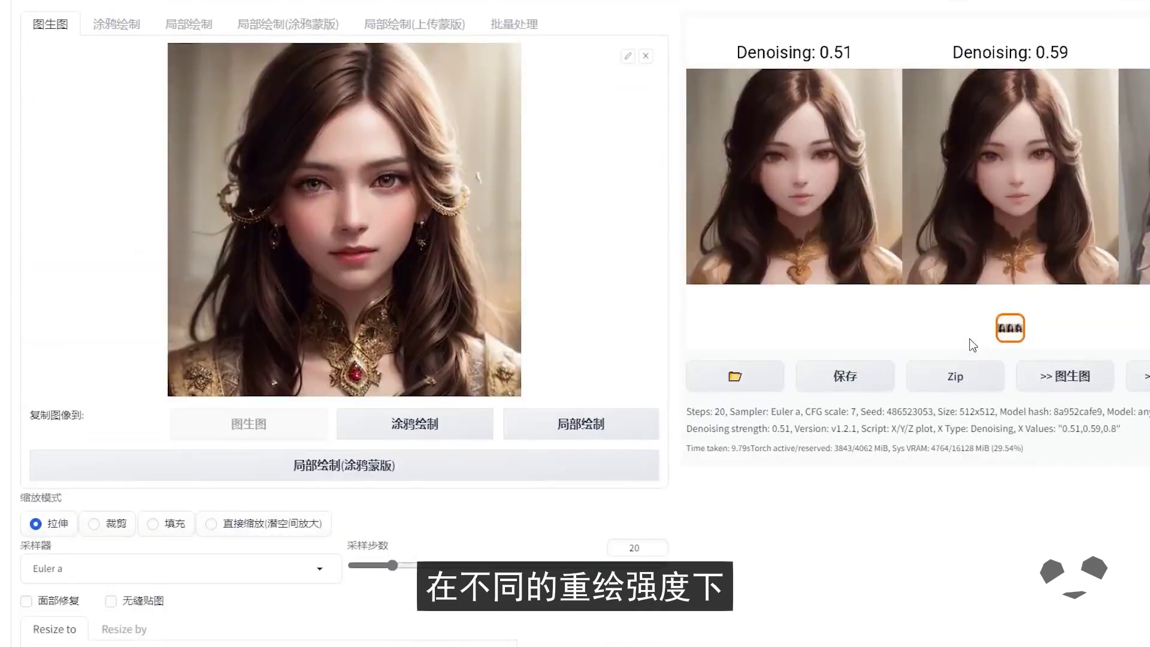
pyautogui.scroll(3, 958, 359)
pyautogui.click(932, 365)
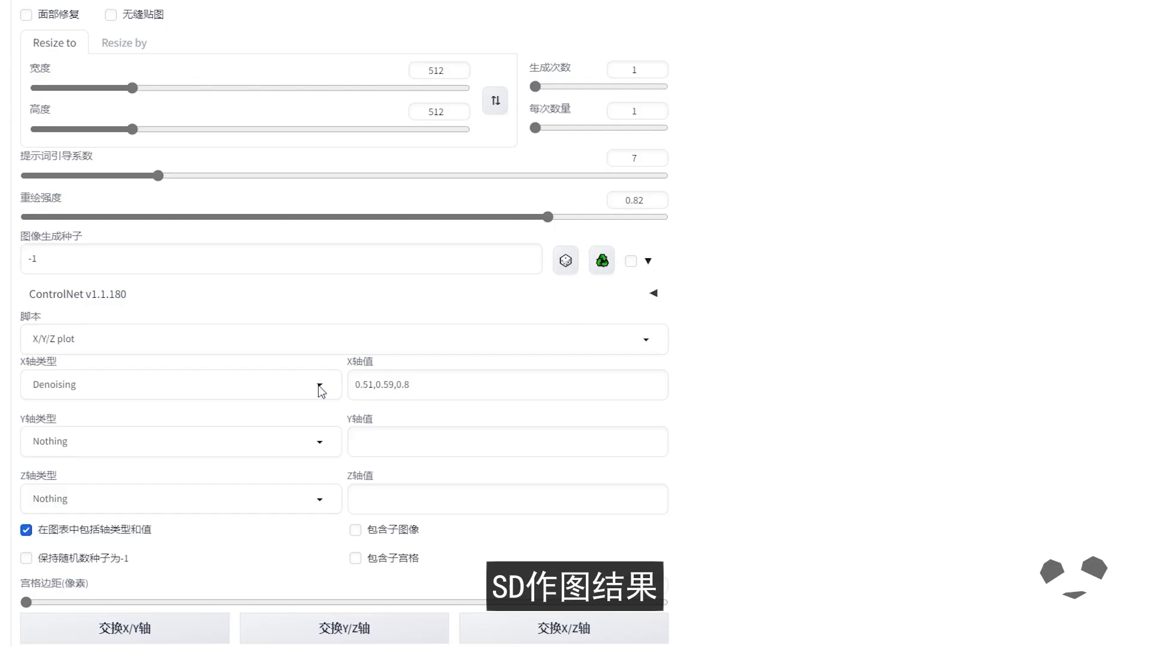
# Look through the other X axis types available for the image-to-image X/Y/Z plot
pyautogui.click(179, 385)
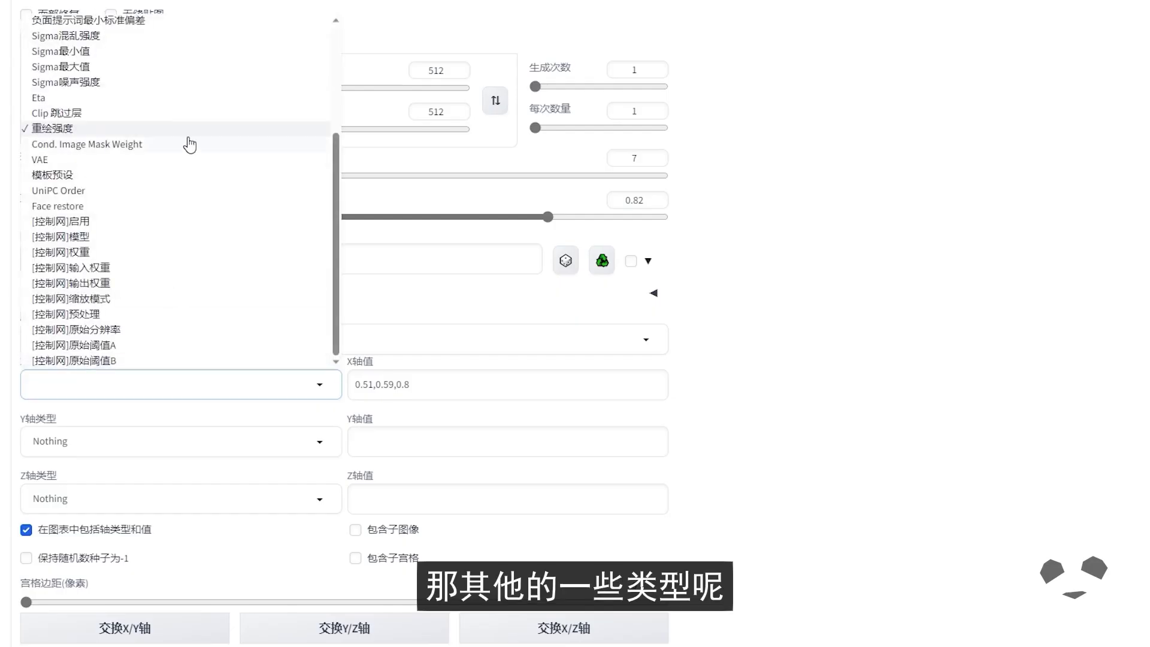
pyautogui.scroll(3, 191, 145)
pyautogui.scroll(1, 205, 120)
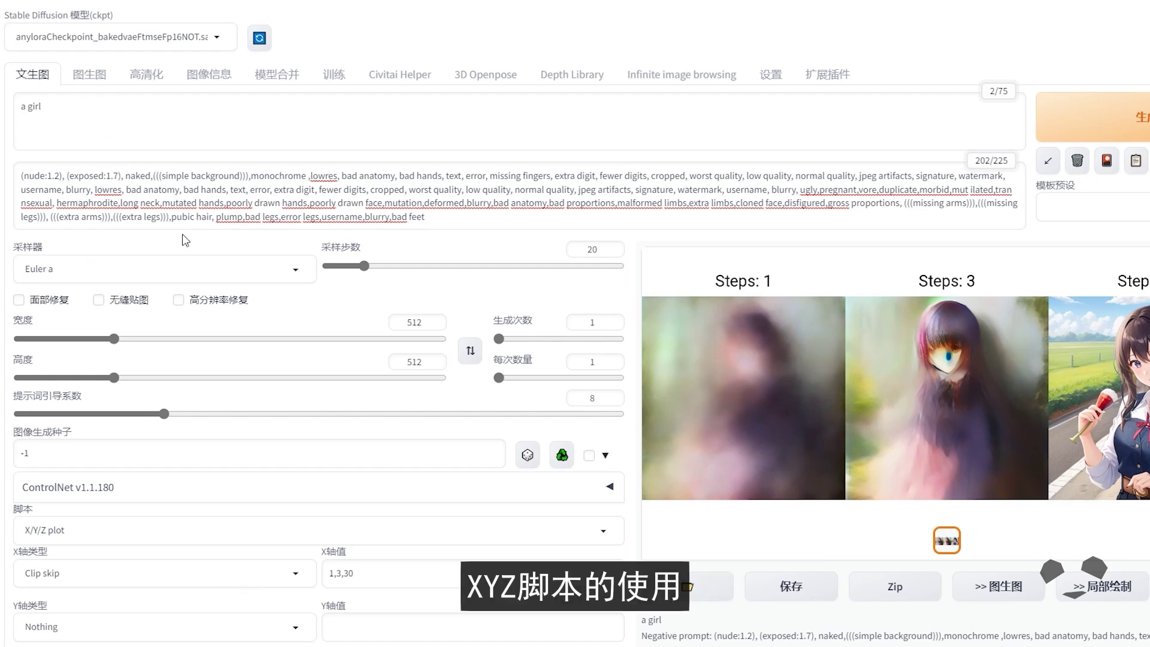
# Review the text-to-image X axis values and browse the axis types for prompt and model tests, keeping Clip skip
pyautogui.moveTo(359, 573); pyautogui.dragTo(314, 582)
pyautogui.click(392, 620)
pyautogui.scroll(-2, 383, 539)
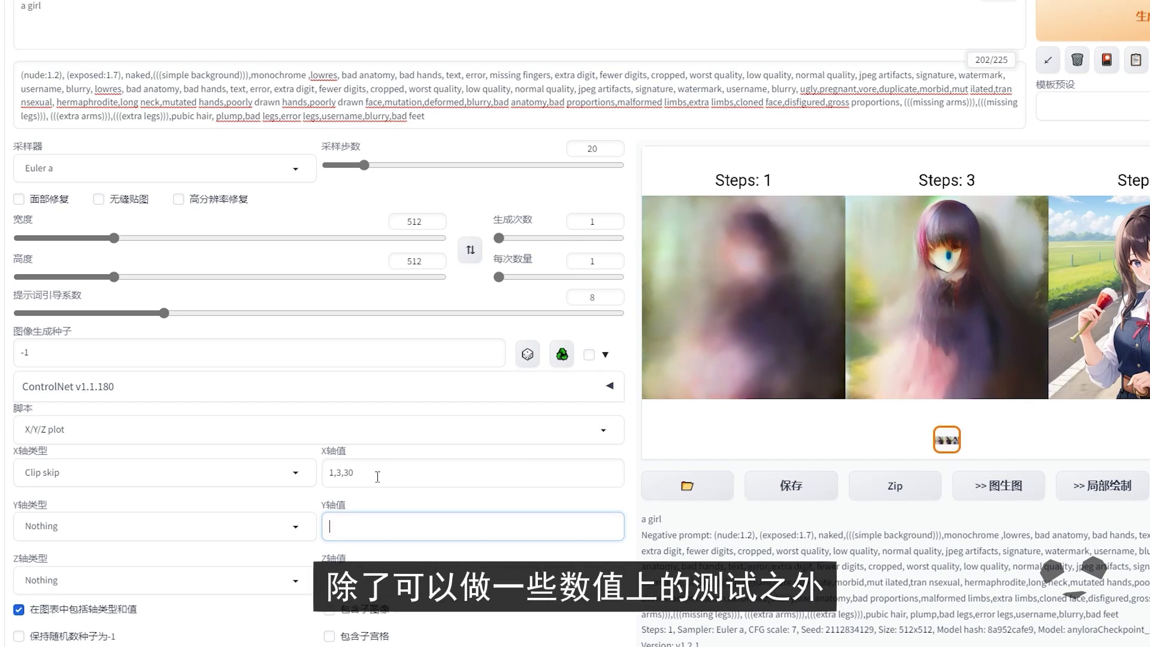
pyautogui.click(306, 503)
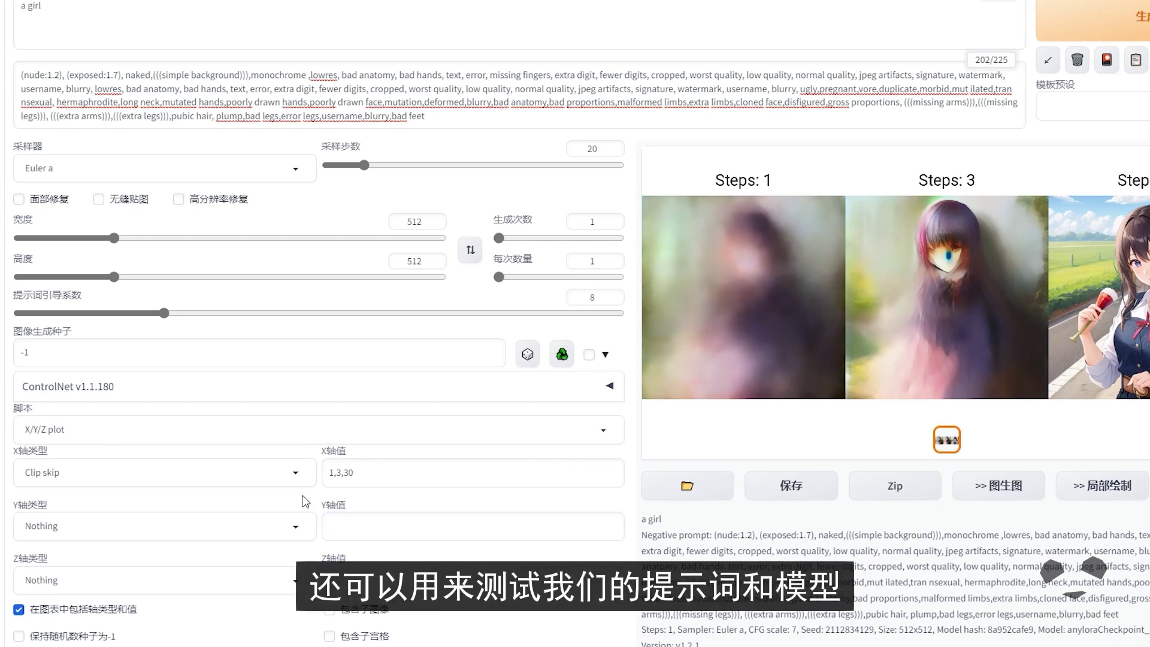
pyautogui.click(293, 473)
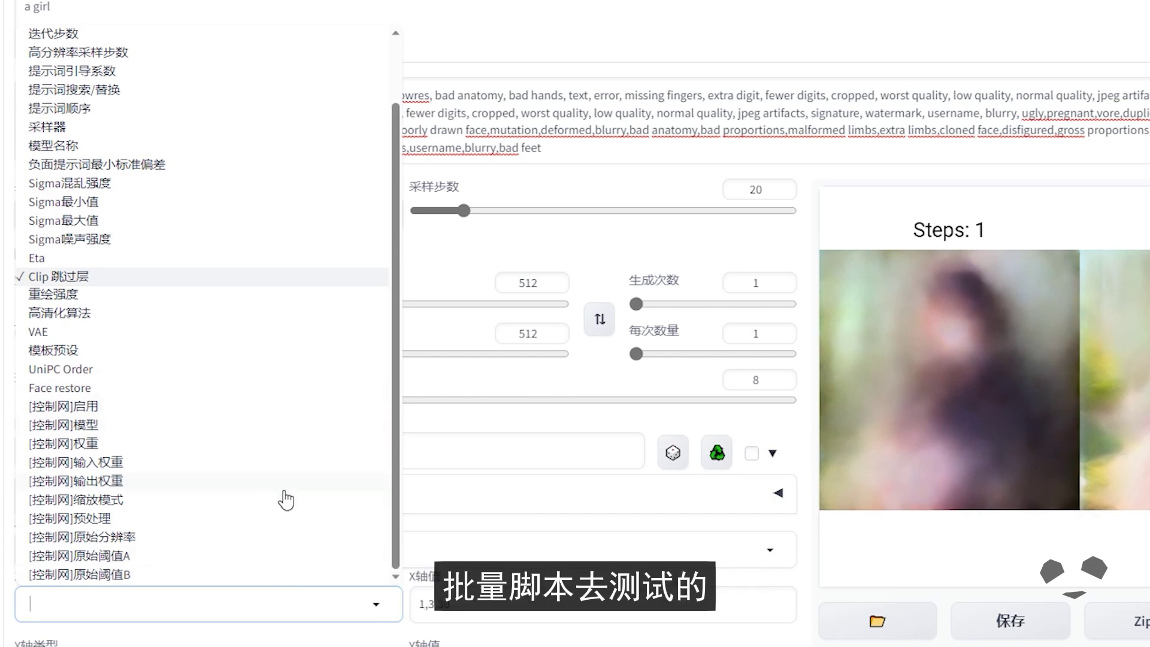
pyautogui.click(376, 640)
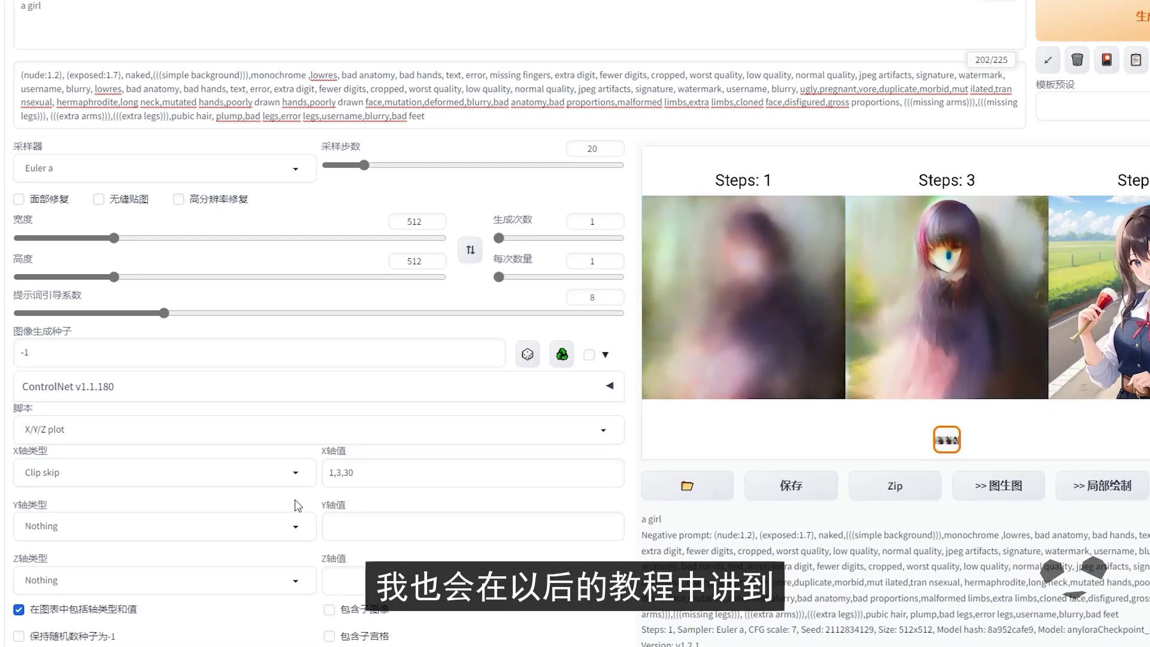